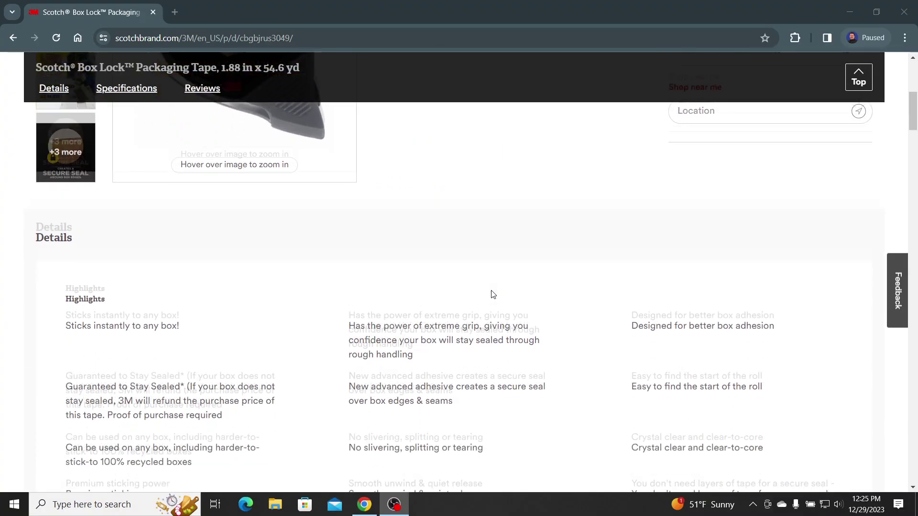
pyautogui.scroll(-10, 493, 291)
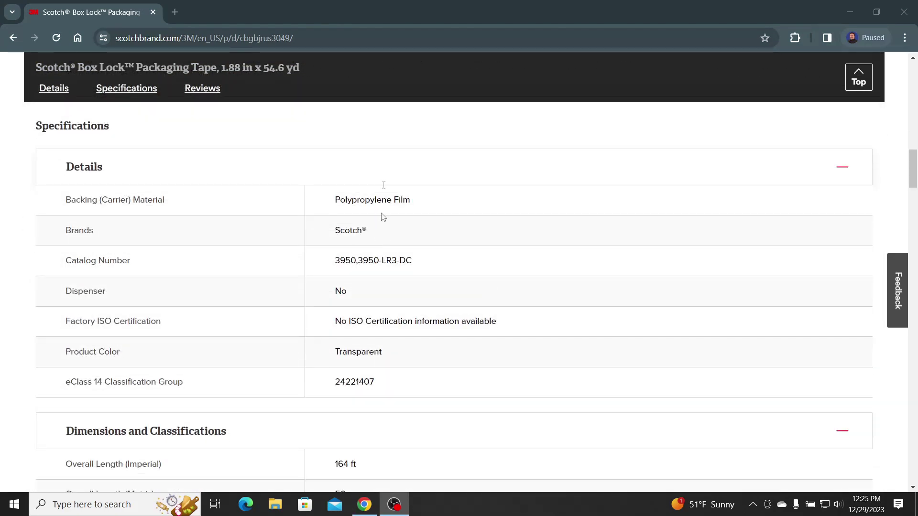
# Scroll to the Scotch tape's Specifications and highlight the 'Polypropylene Film' backing material
pyautogui.moveTo(333, 204); pyautogui.dragTo(435, 206)
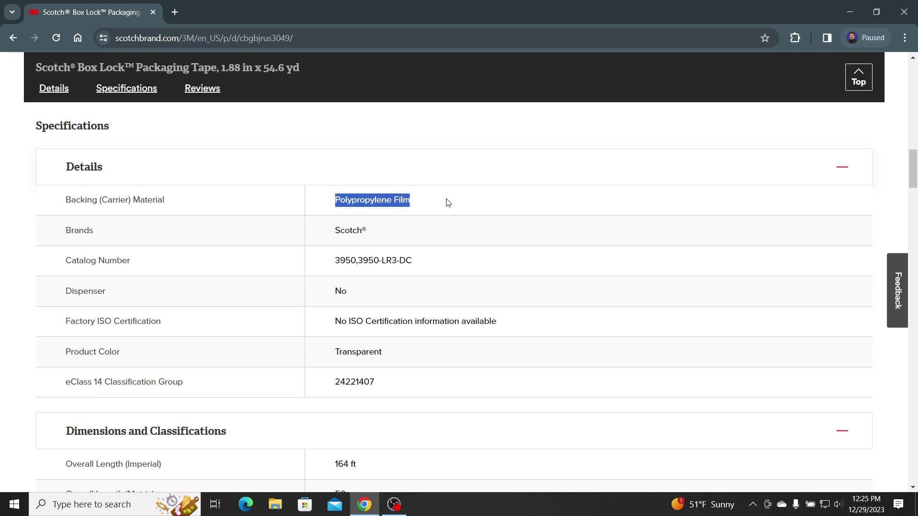
pyautogui.click(447, 202)
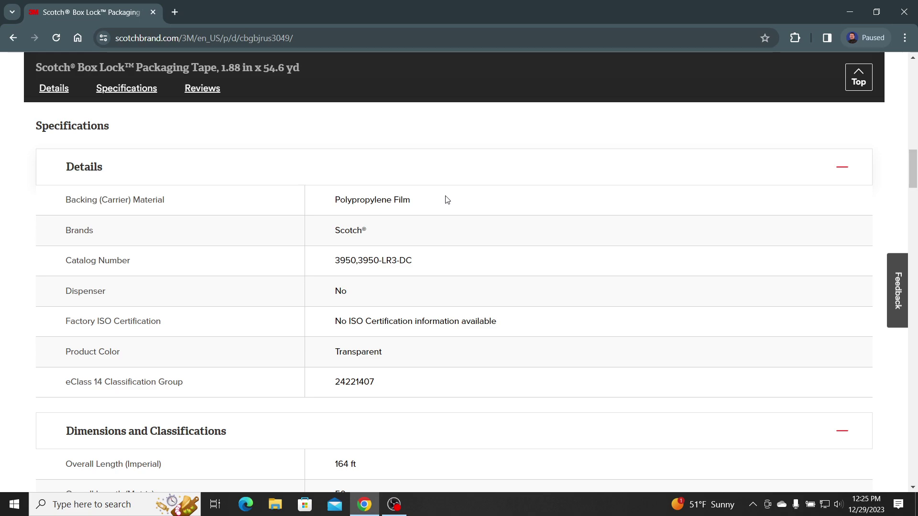
pyautogui.scroll(12, 444, 196)
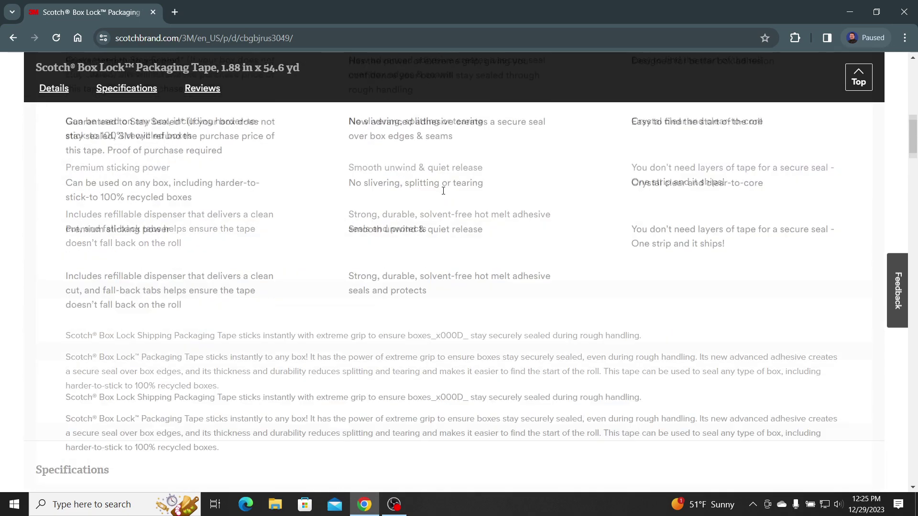
pyautogui.scroll(5, 443, 191)
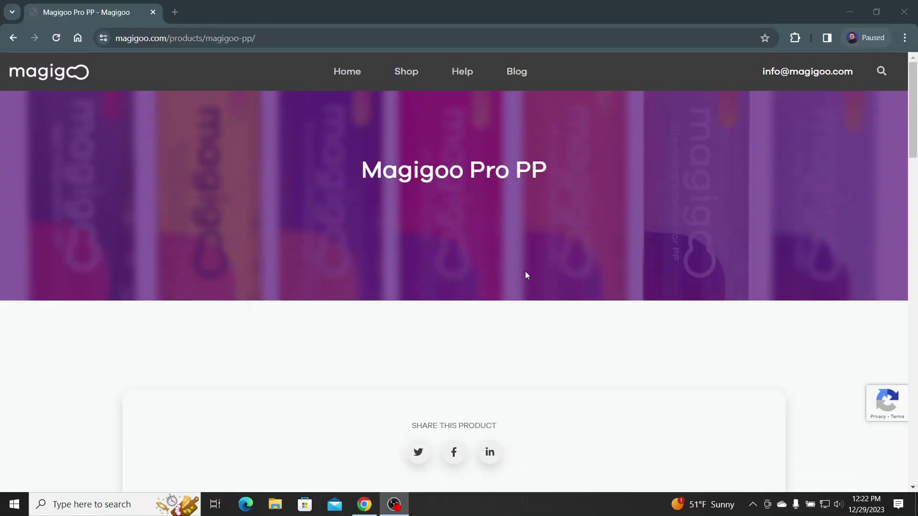
# Scroll the Magigoo pages down to the Database of Tested Materials button
pyautogui.scroll(-5, 524, 276)
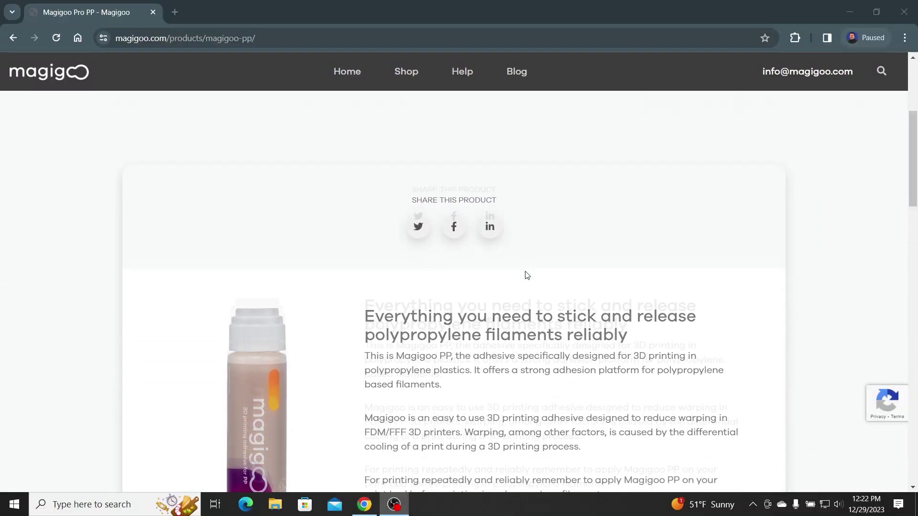
pyautogui.scroll(-3, 525, 275)
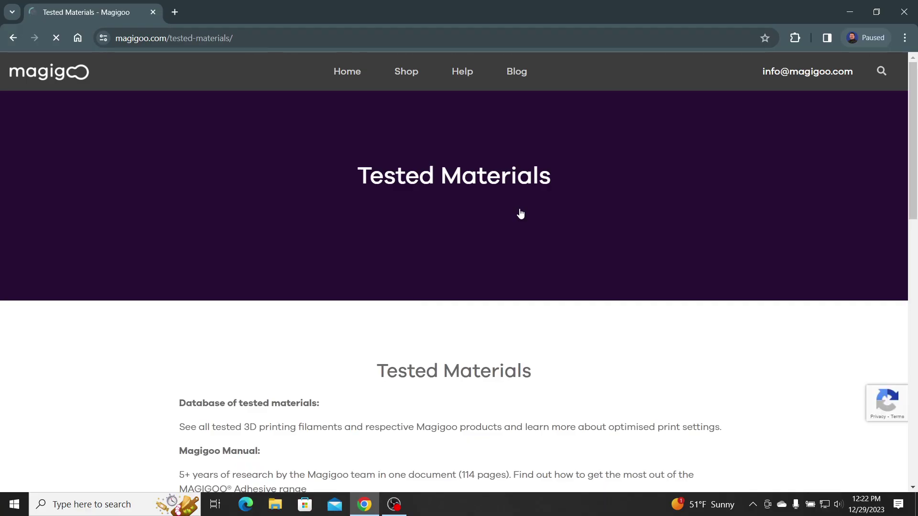
pyautogui.scroll(-4, 494, 289)
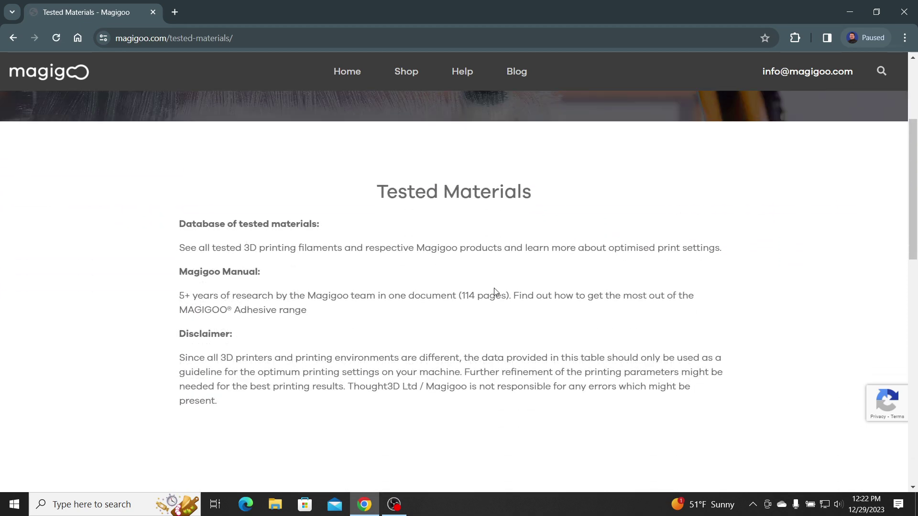
pyautogui.scroll(-2, 494, 290)
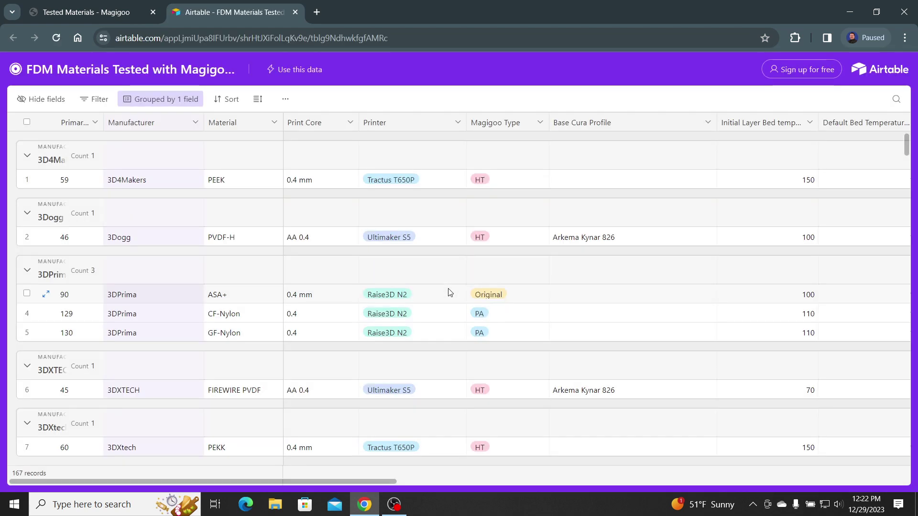
# Scroll through the manufacturer groups of the 167 Magigoo-tested FDM materials in Airtable
pyautogui.scroll(-4, 325, 245)
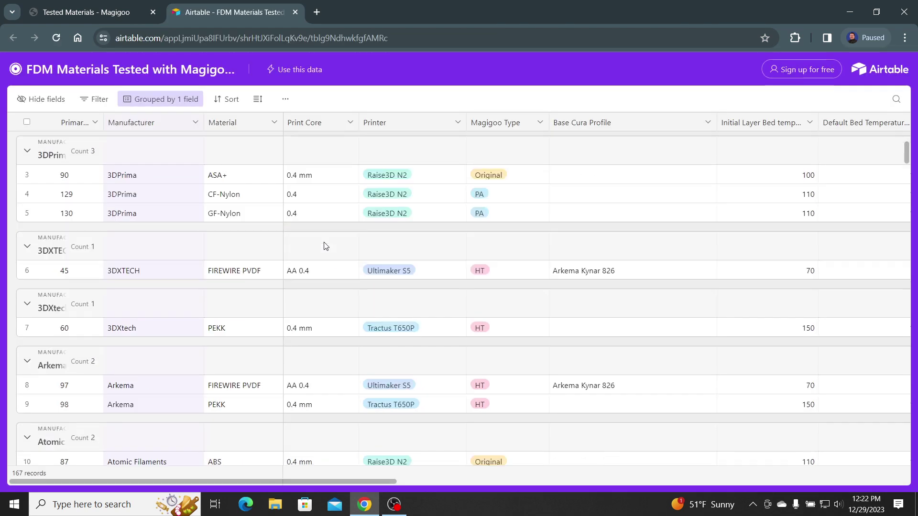
pyautogui.scroll(-5, 325, 246)
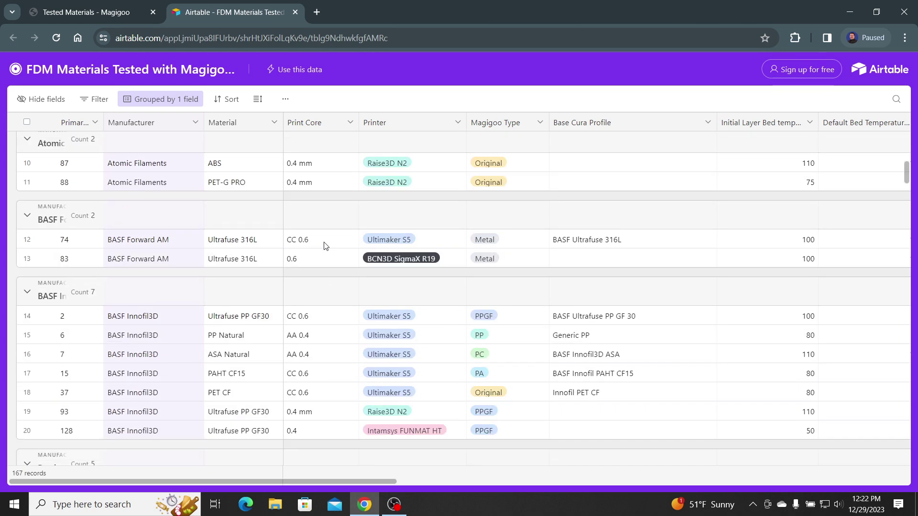
pyautogui.scroll(-3, 325, 246)
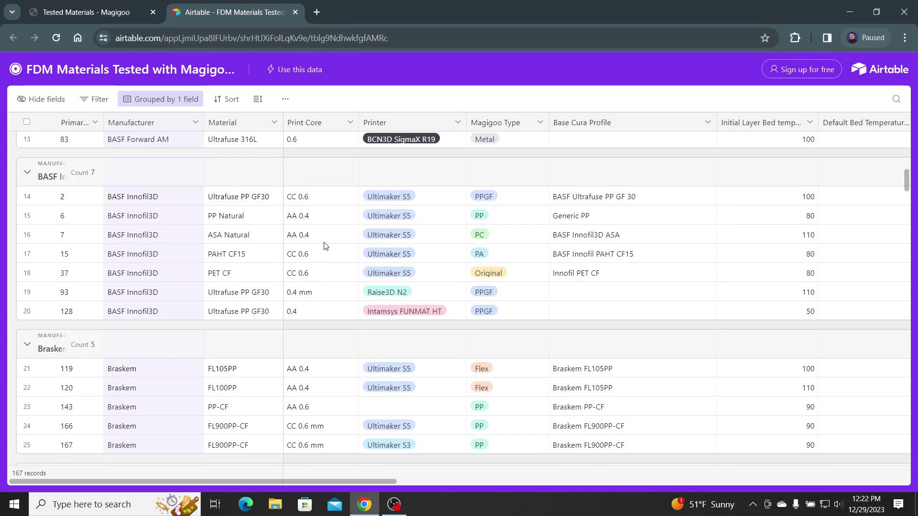
pyautogui.scroll(-3, 604, 224)
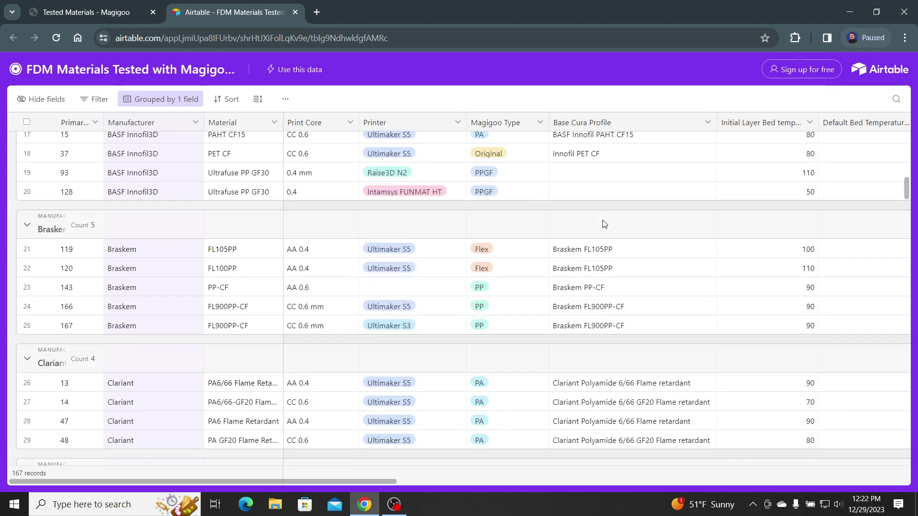
pyautogui.scroll(-2, 604, 224)
pyautogui.scroll(-5, 604, 225)
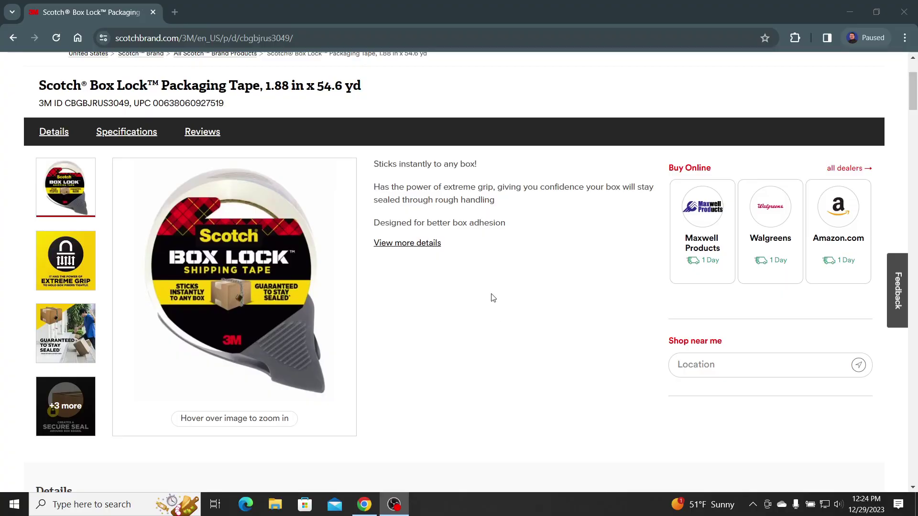
# Scroll the Scotch Box Lock tape page down to its Specifications table showing Polypropylene Film backing
pyautogui.scroll(-8, 493, 298)
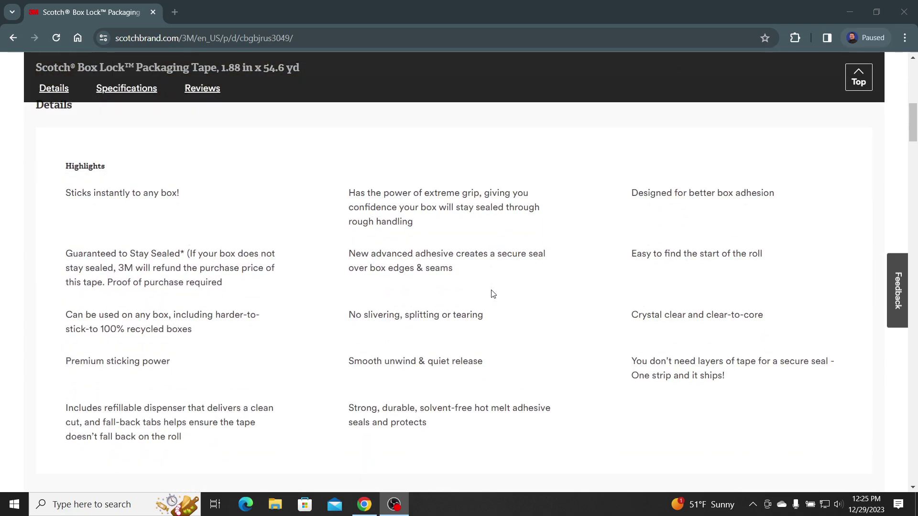
pyautogui.scroll(-10, 493, 291)
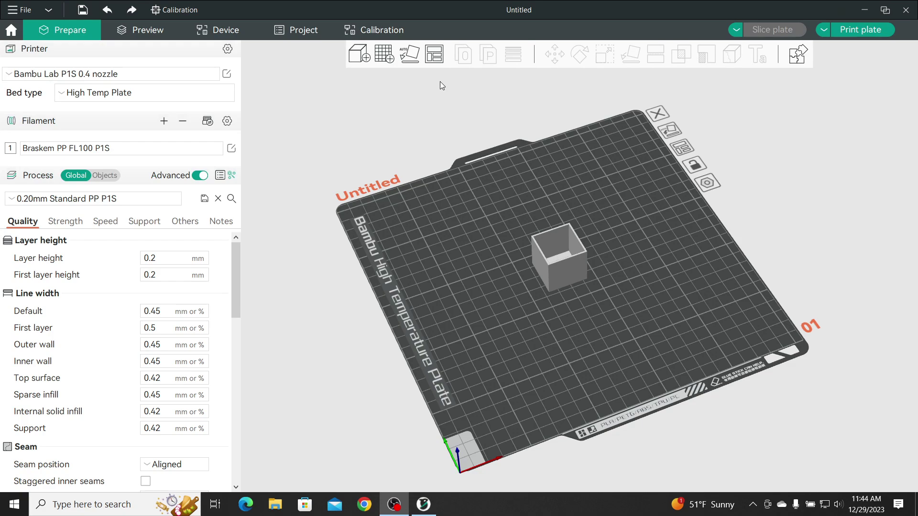
pyautogui.scroll(-1, 563, 274)
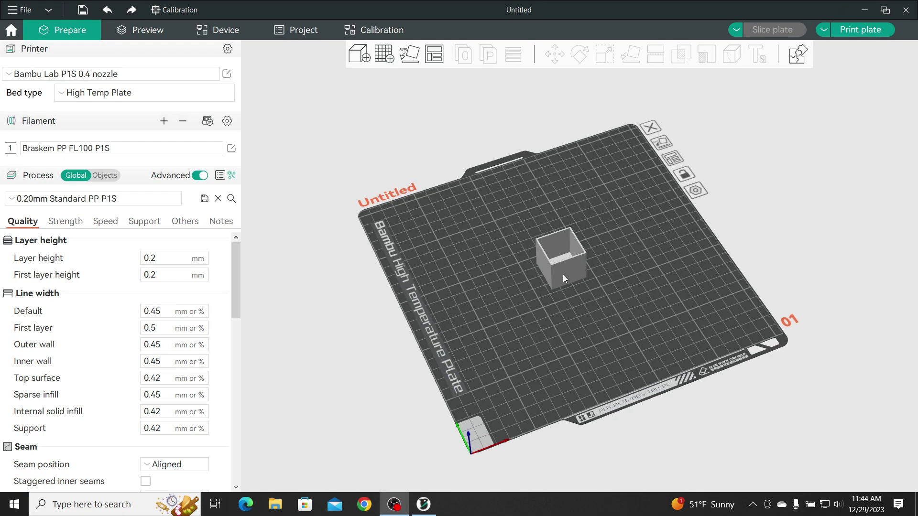
pyautogui.scroll(10, 563, 274)
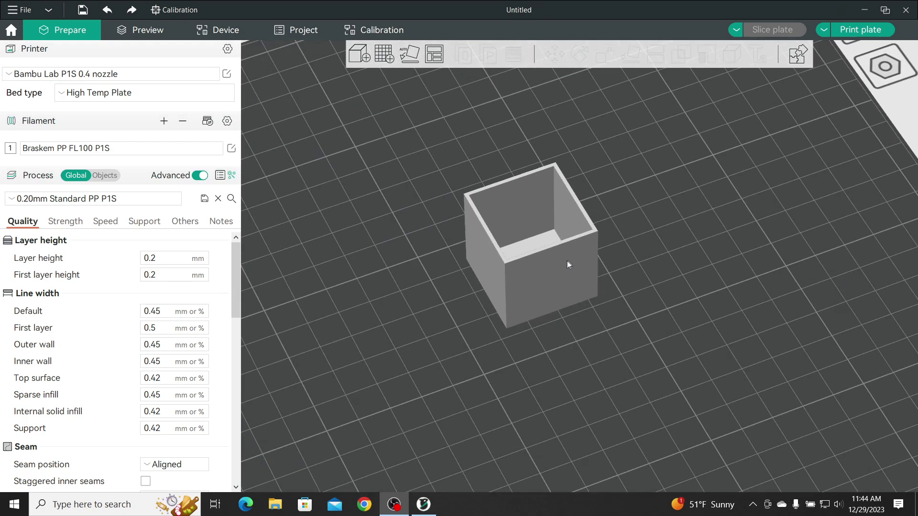
pyautogui.scroll(-6, 568, 258)
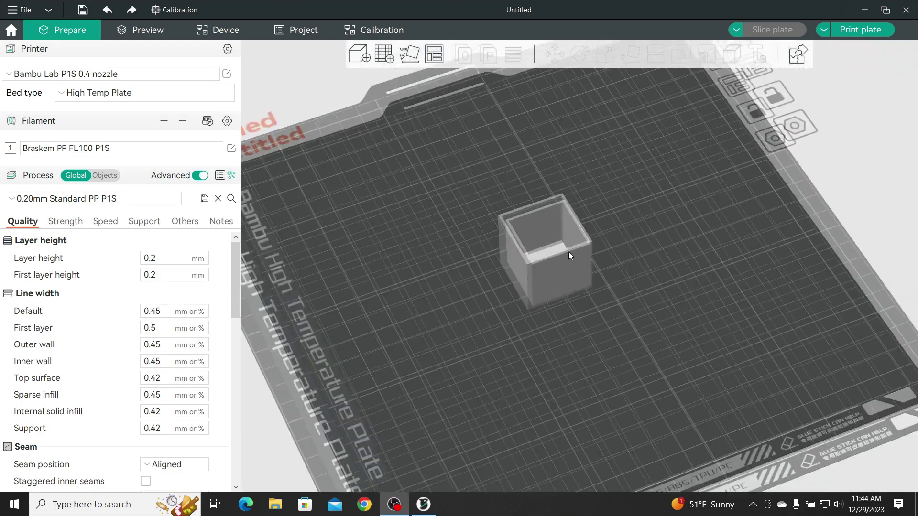
pyautogui.scroll(-2, 569, 252)
pyautogui.moveTo(569, 249); pyautogui.dragTo(513, 302)
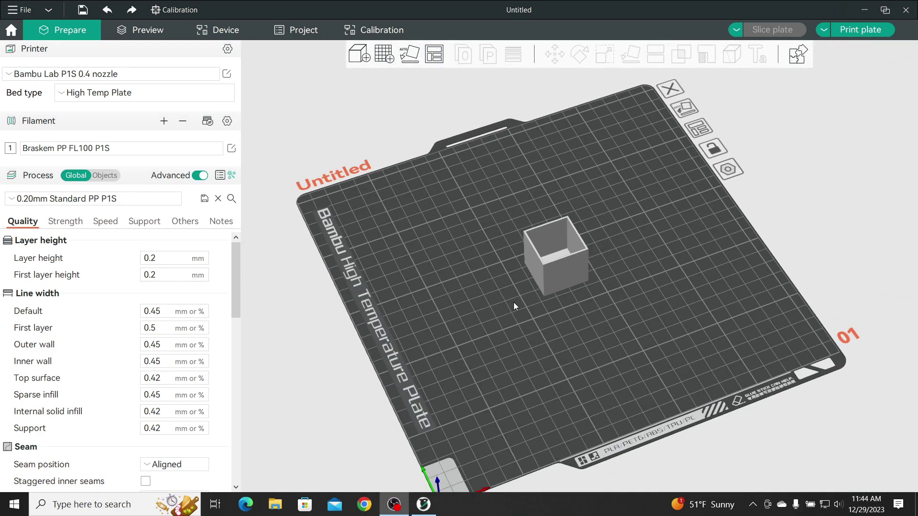
pyautogui.scroll(5, 511, 292)
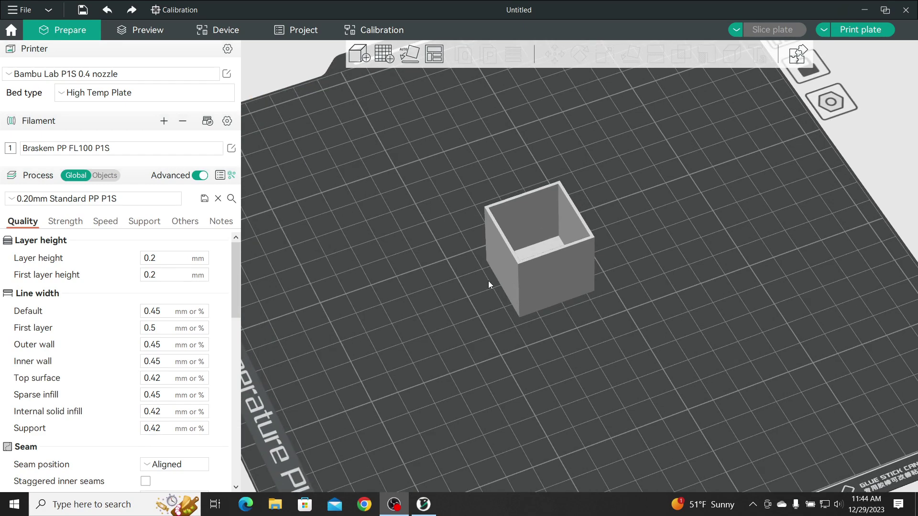
pyautogui.scroll(-5, 483, 271)
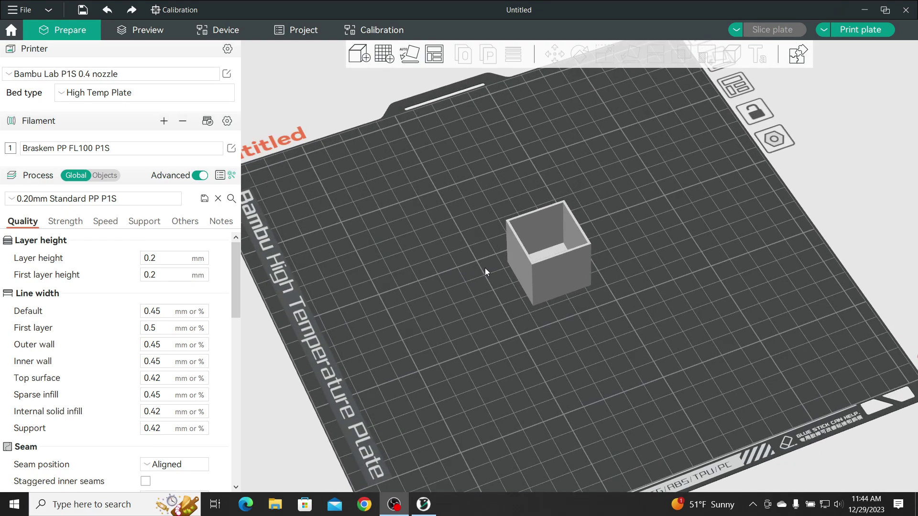
pyautogui.moveTo(494, 308)
pyautogui.mouseDown()
pyautogui.moveTo(497, 291)
pyautogui.moveTo(493, 303)
pyautogui.mouseUp()
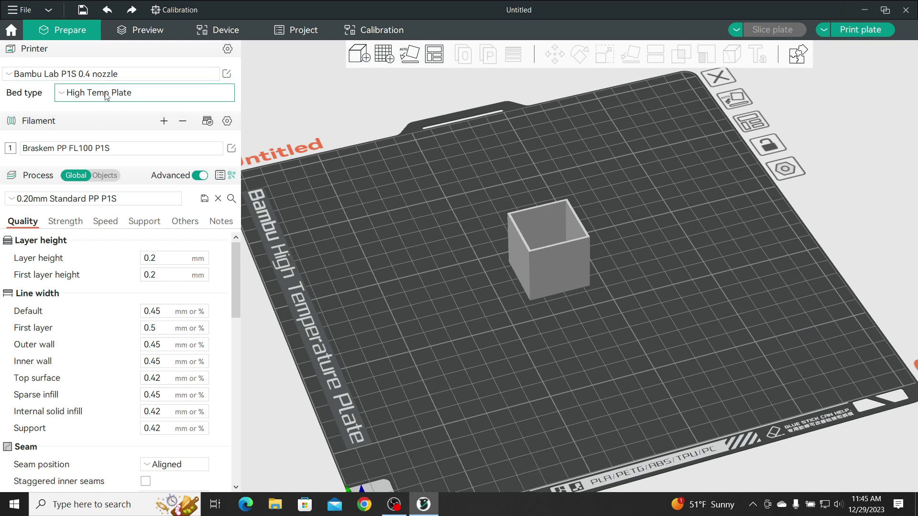
# Set the bed type to Textured PEI Plate, then view the printer's Device page
pyautogui.click(64, 94)
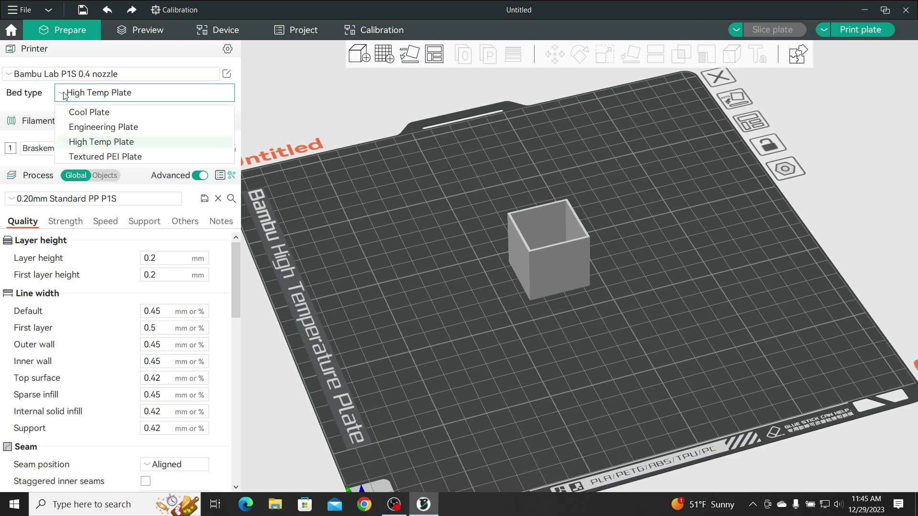
pyautogui.click(123, 163)
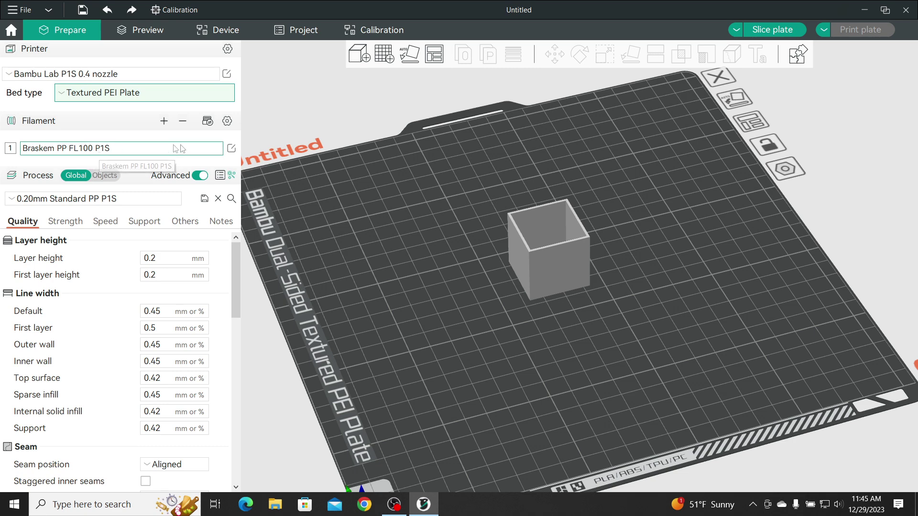
pyautogui.click(217, 30)
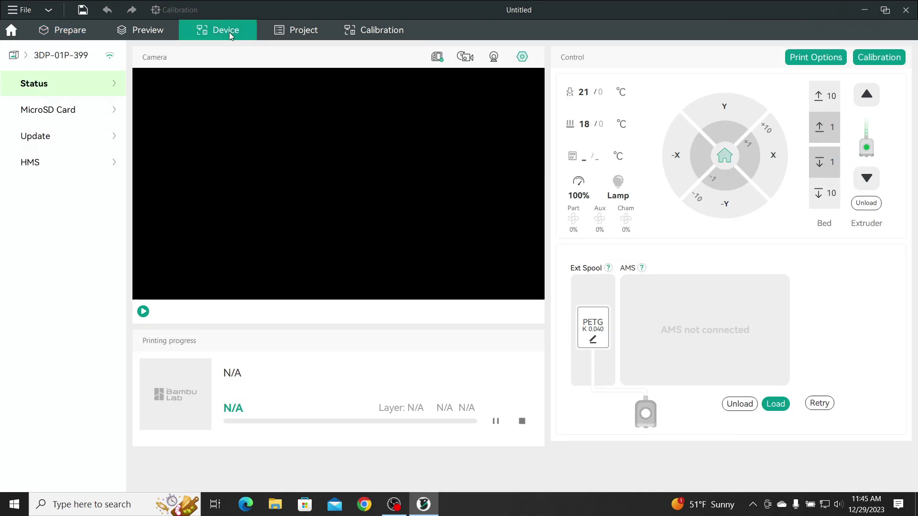
# Inspect the external spool's filament, leaving it as Generic PETG with K 0.040, then return to Prepare
pyautogui.click(594, 341)
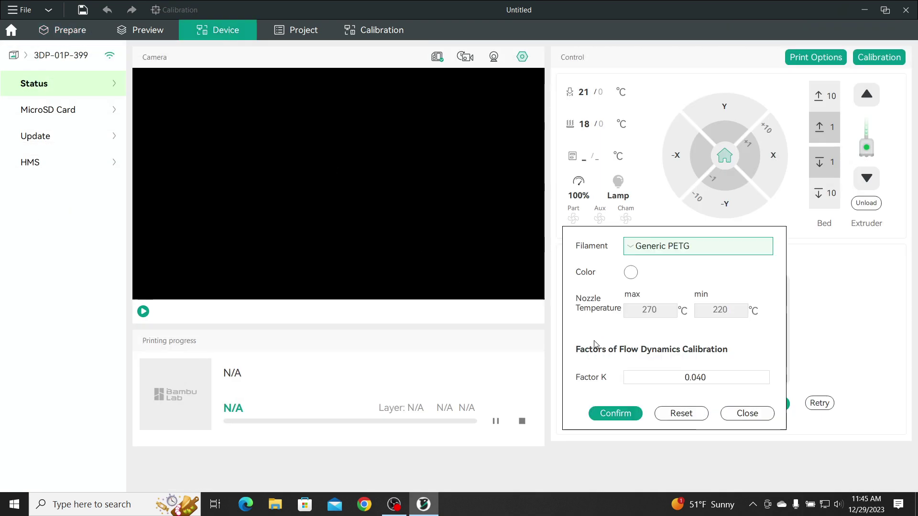
pyautogui.click(636, 250)
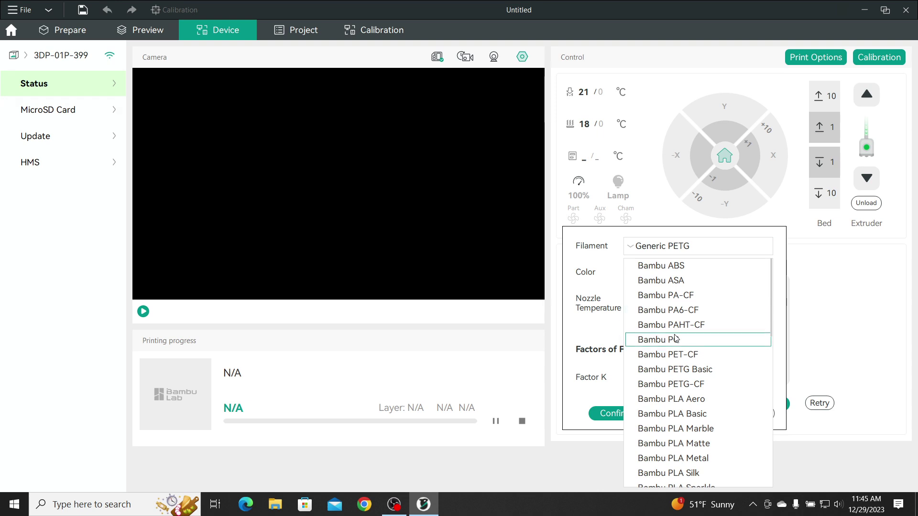
pyautogui.scroll(-3, 675, 338)
pyautogui.scroll(-1, 675, 338)
pyautogui.scroll(3, 676, 334)
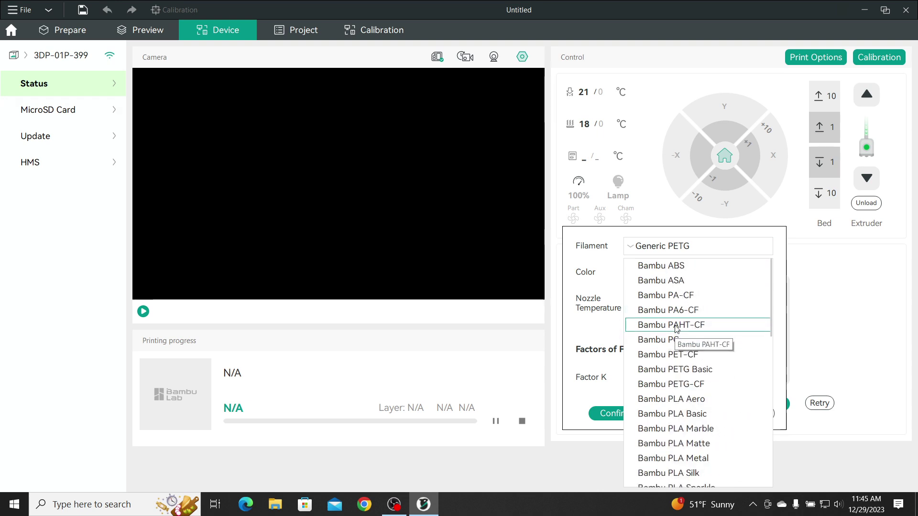
pyautogui.click(603, 271)
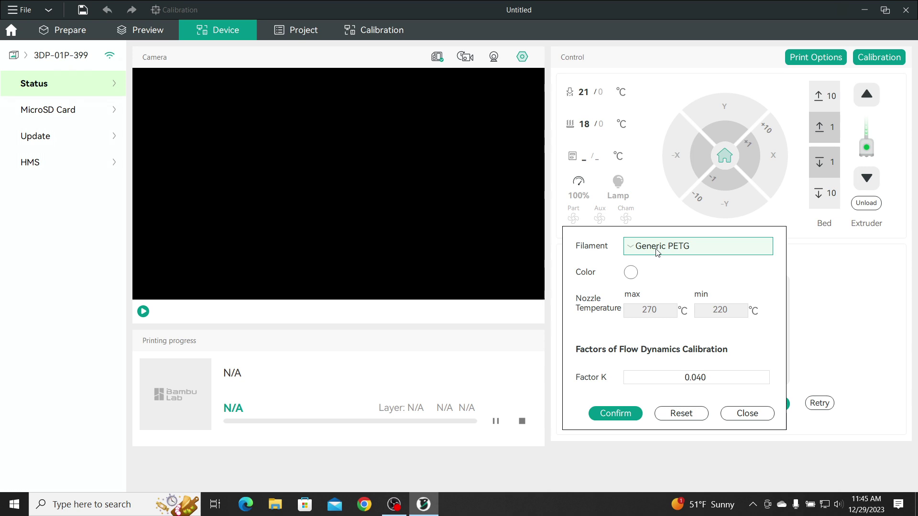
pyautogui.click(709, 376)
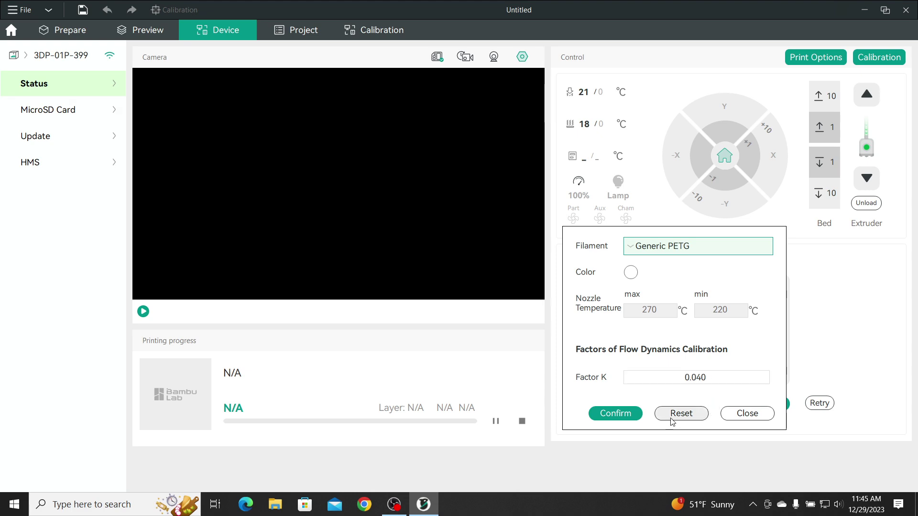
pyautogui.click(742, 414)
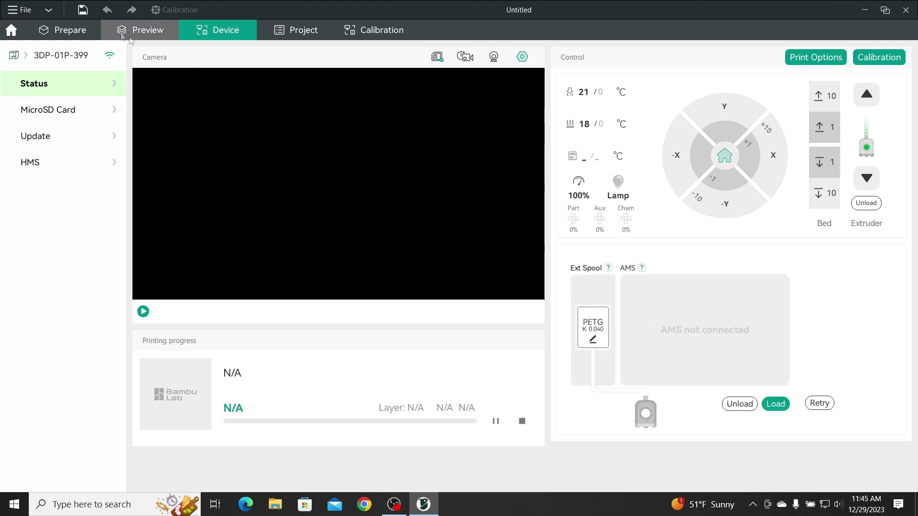
pyautogui.click(70, 30)
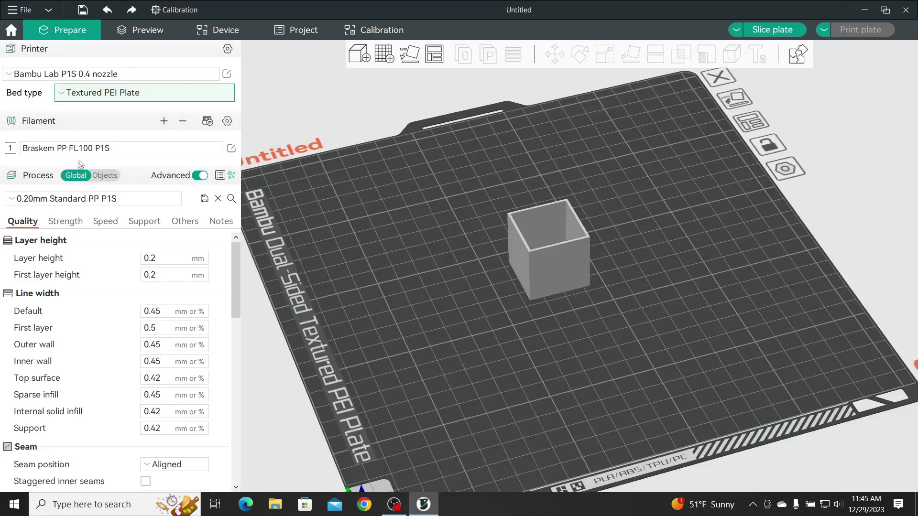
# Open the Braskem PP FL100 P1S filament settings and review its 230 °C nozzle and 80/70 °C bed temperatures
pyautogui.click(232, 148)
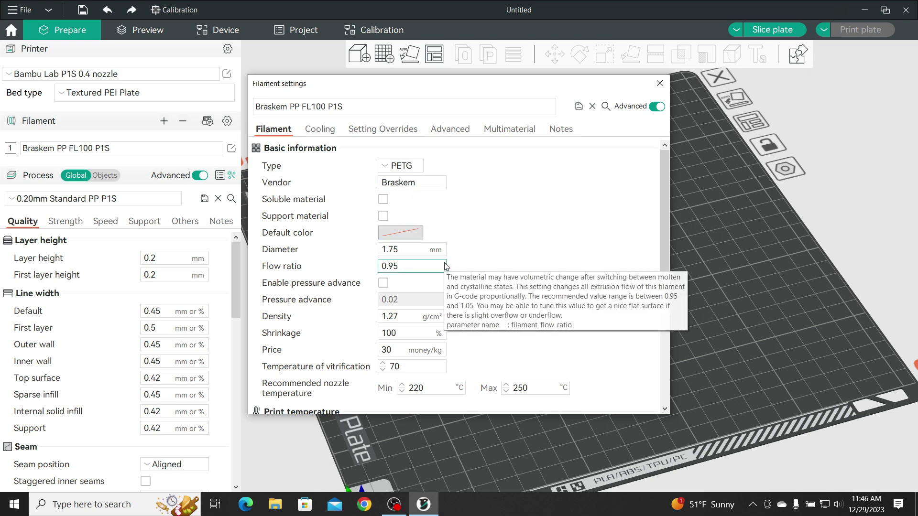
pyautogui.scroll(-4, 459, 261)
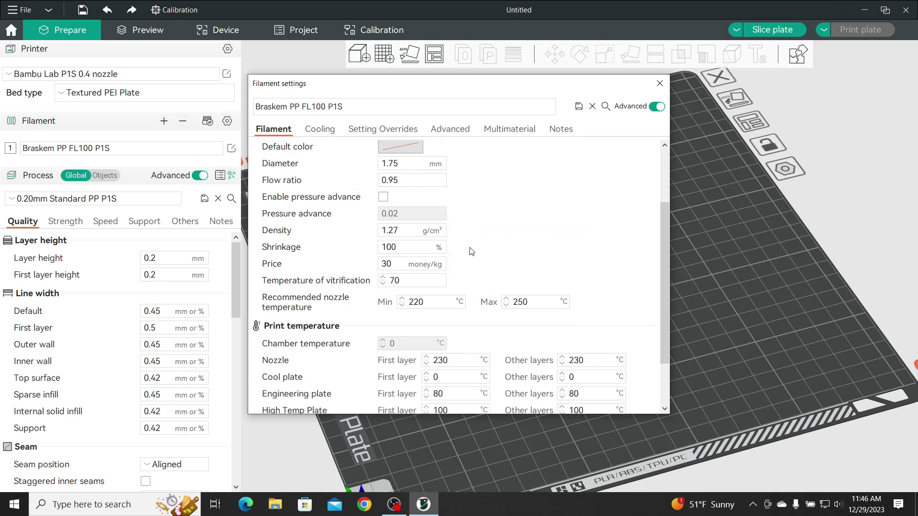
pyautogui.scroll(-3, 472, 251)
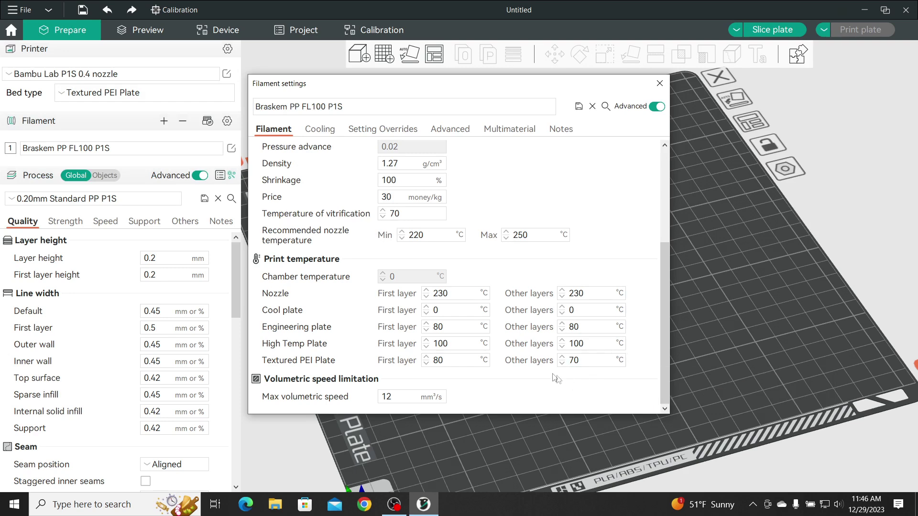
# Review the filament's Cooling options, including no cooling for the first 3 layers, then close the settings
pyautogui.click(319, 130)
pyautogui.scroll(1, 481, 280)
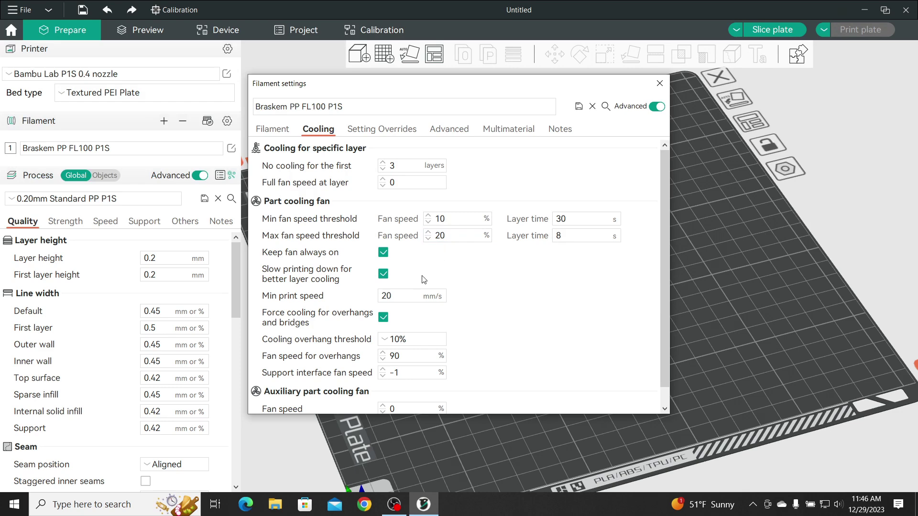
pyautogui.scroll(-1, 501, 299)
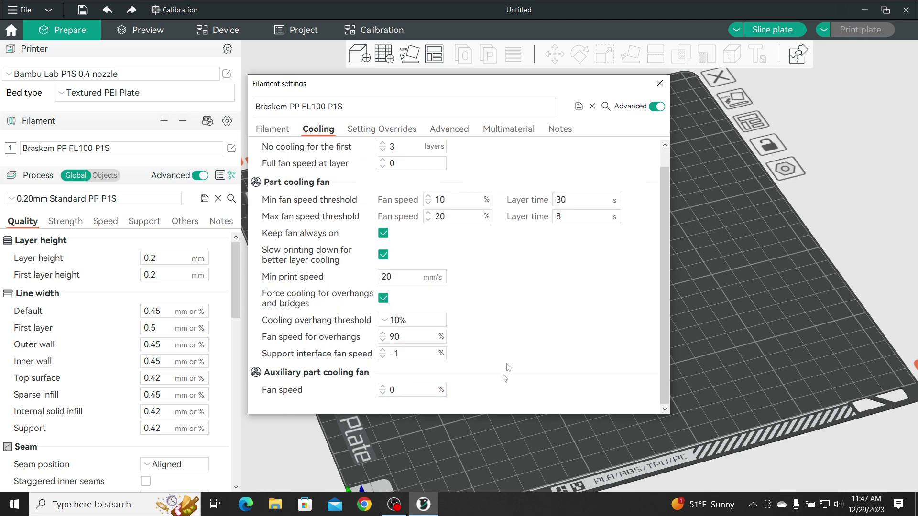
pyautogui.scroll(1, 502, 354)
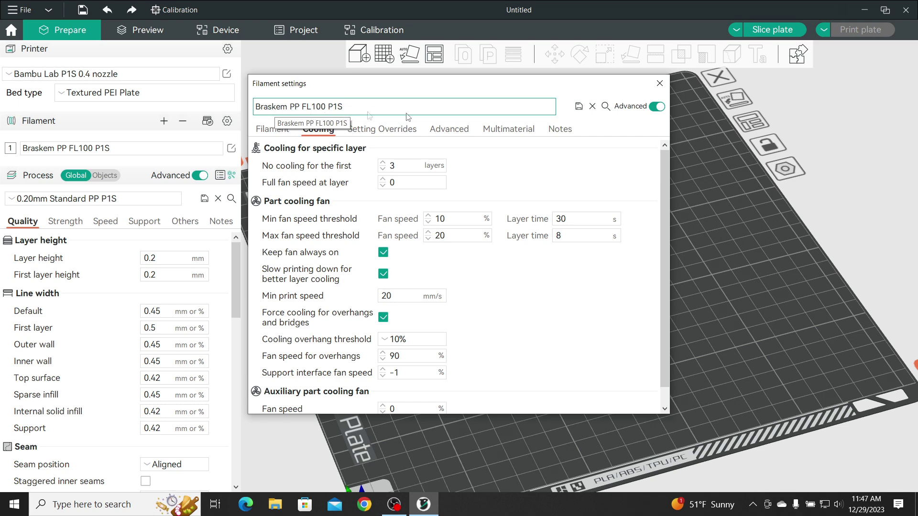
pyautogui.click(659, 83)
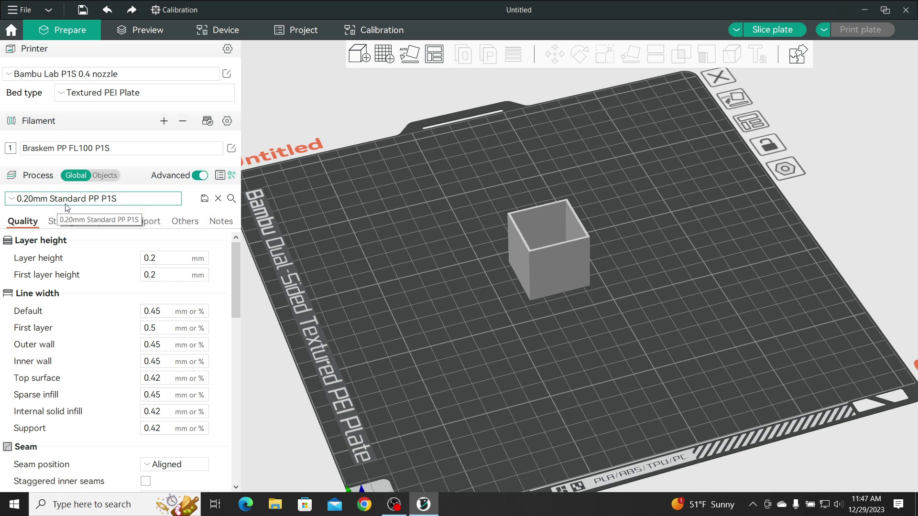
pyautogui.click(139, 203)
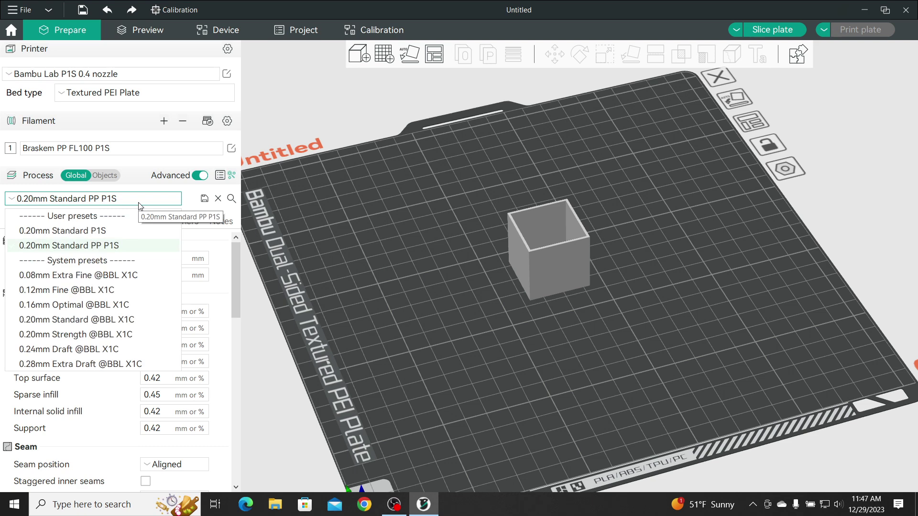
pyautogui.click(142, 202)
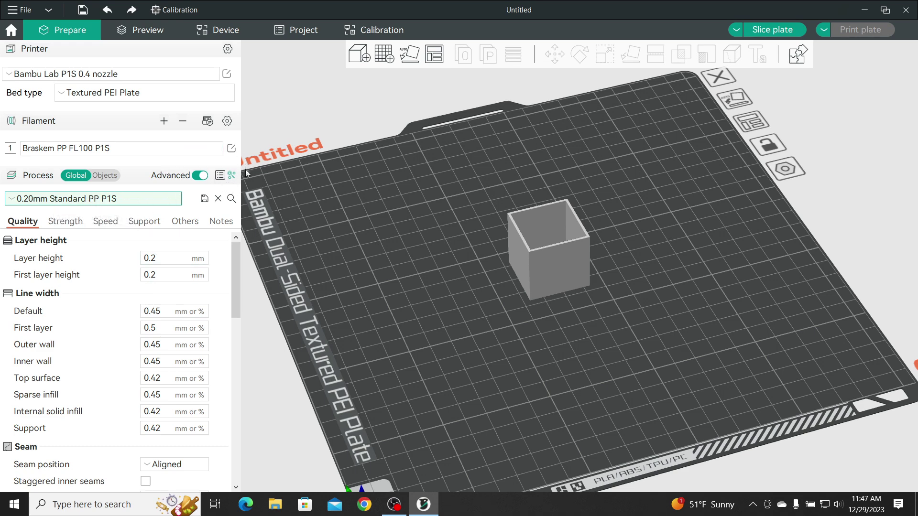
pyautogui.click(204, 198)
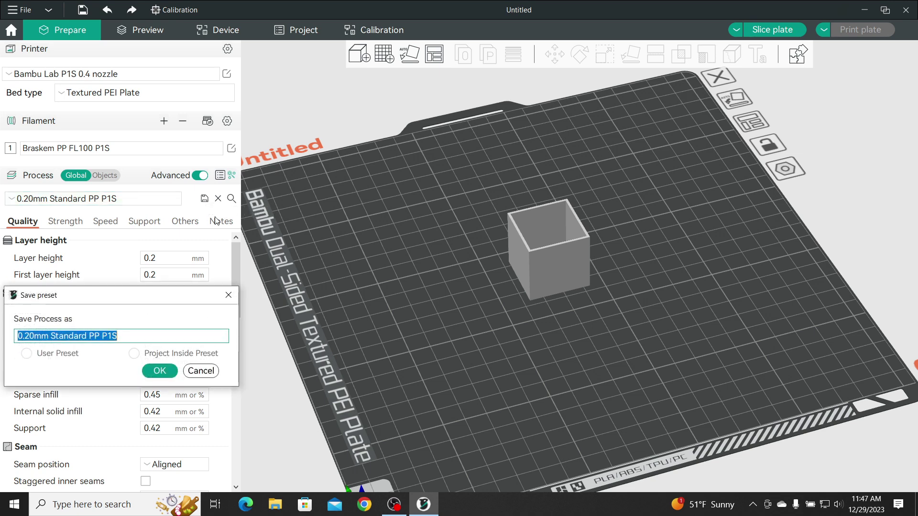
pyautogui.click(200, 370)
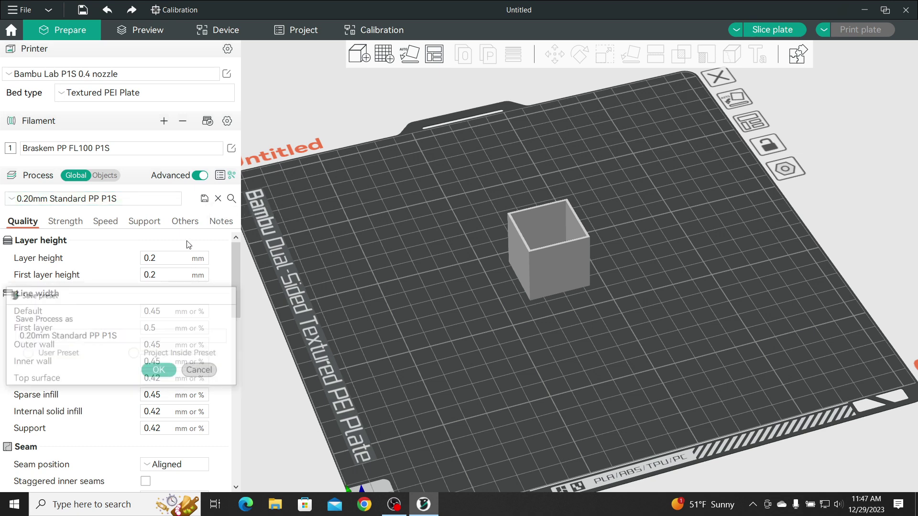
pyautogui.click(205, 199)
pyautogui.click(143, 337)
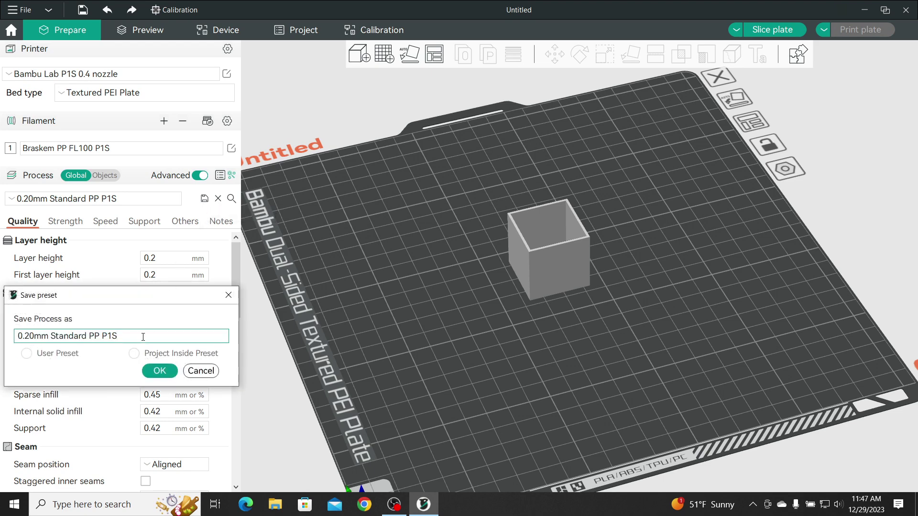
pyautogui.click(204, 372)
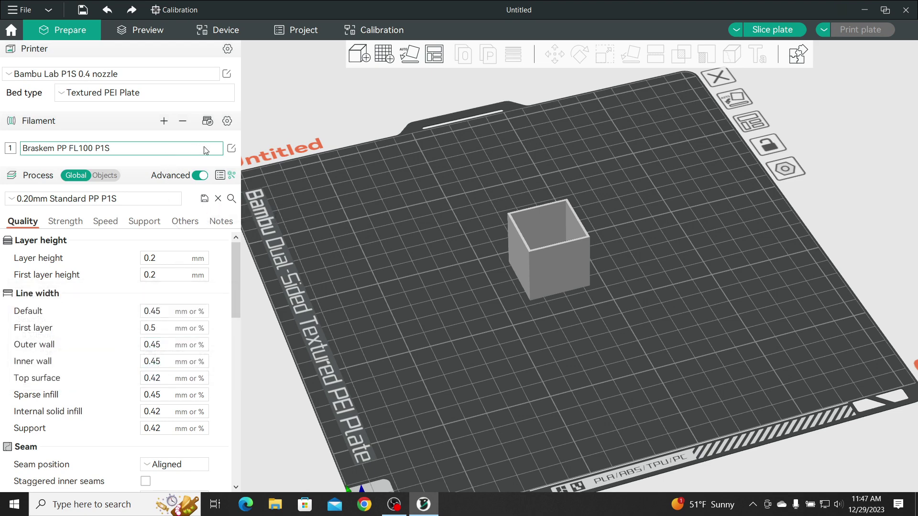
pyautogui.click(232, 148)
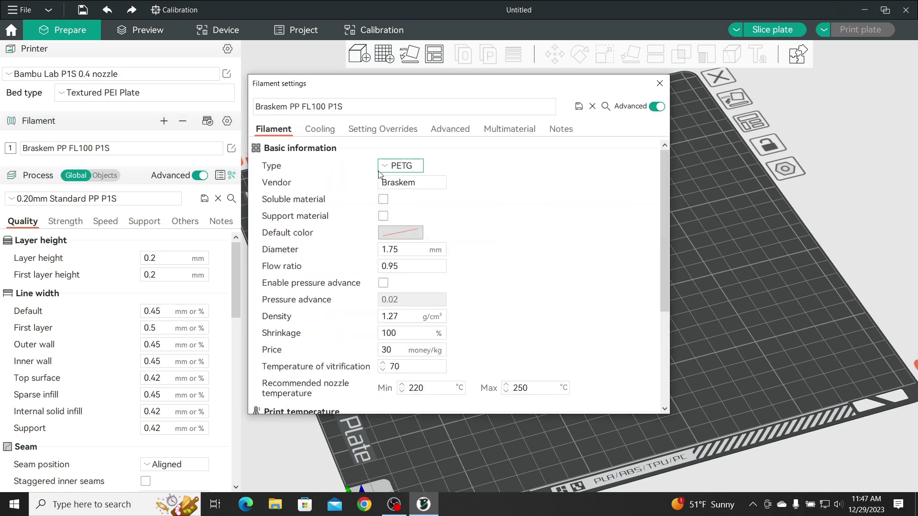
# Change the filament vendor from Braskem to Eryone and transfer the change to the Braskem PP FL100 P1S preset
pyautogui.click(426, 182)
pyautogui.moveTo(426, 182); pyautogui.dragTo(374, 182)
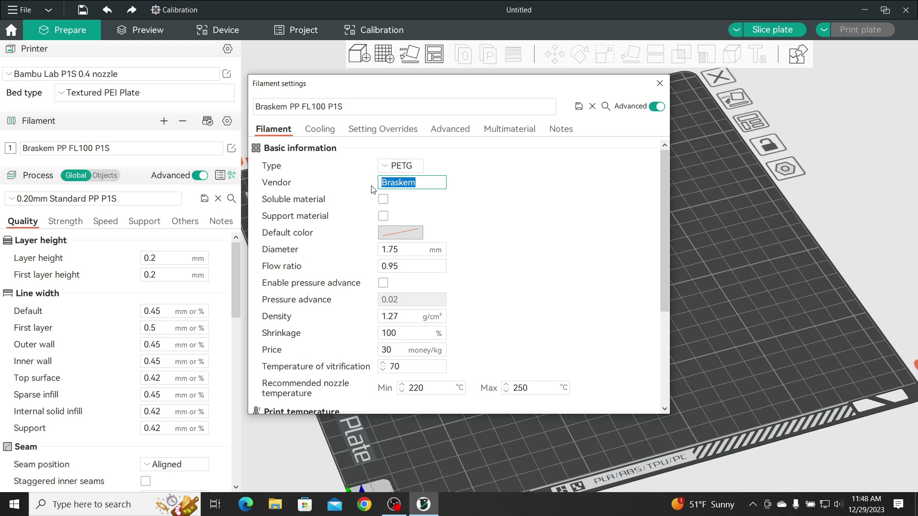
pyautogui.write('Eryone')
pyautogui.click(289, 111)
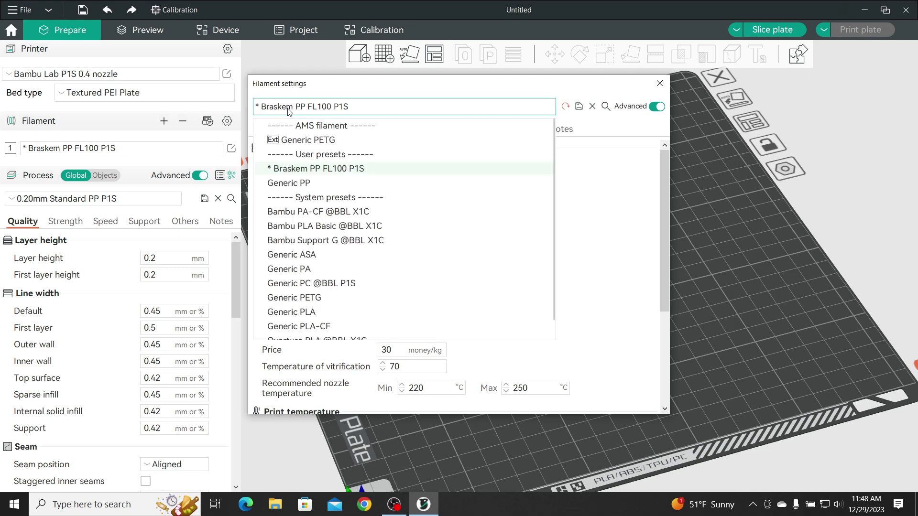
pyautogui.click(292, 111)
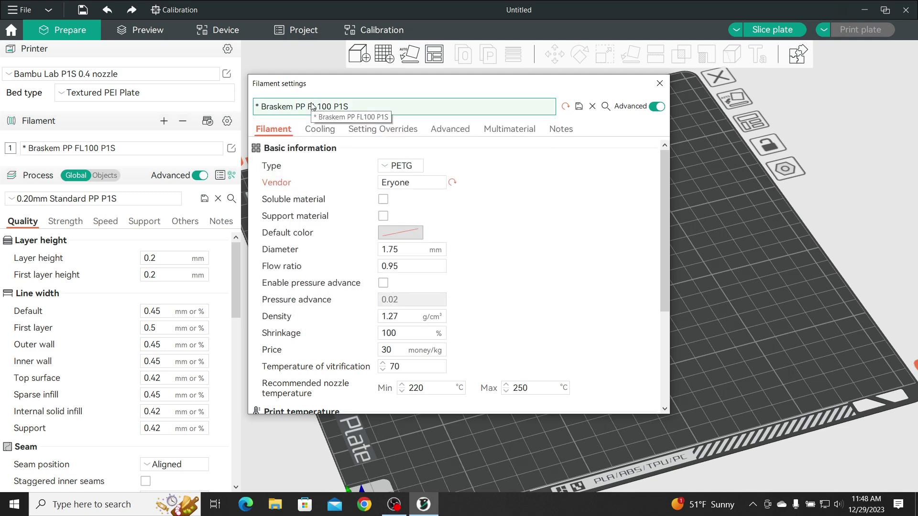
pyautogui.click(292, 110)
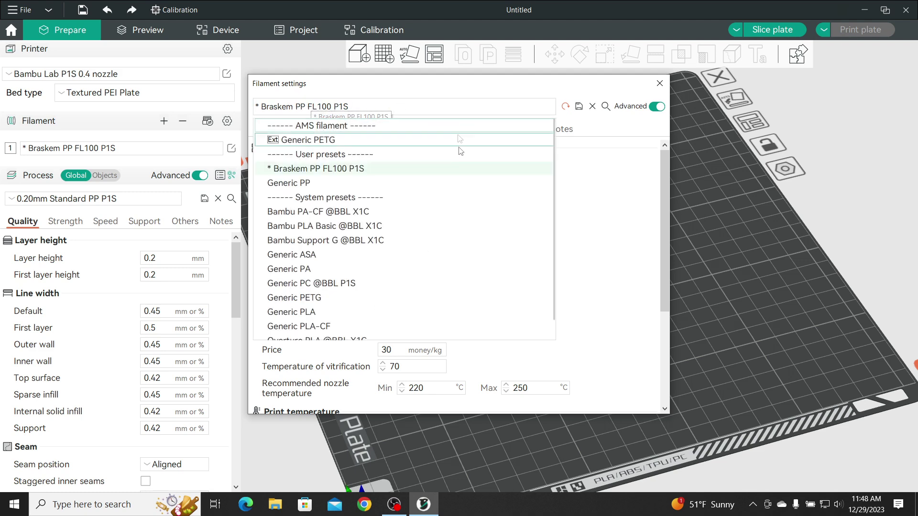
pyautogui.click(346, 173)
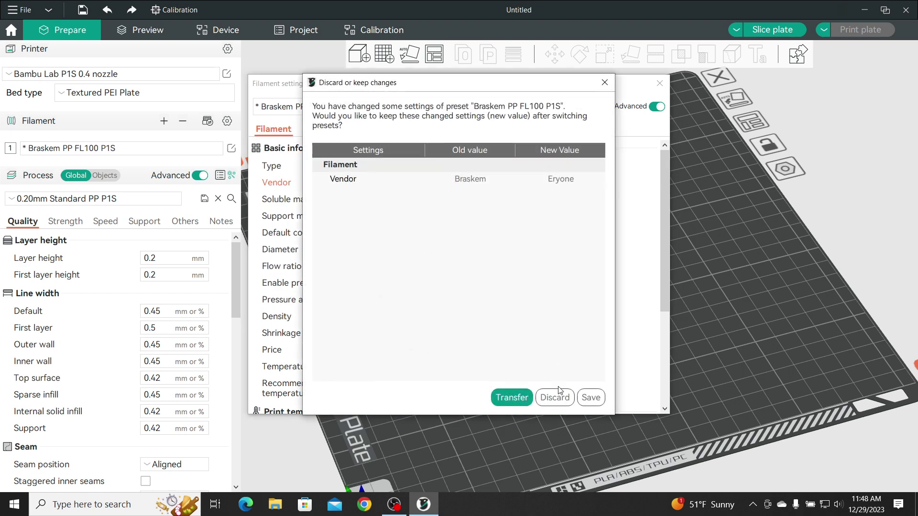
pyautogui.click(511, 398)
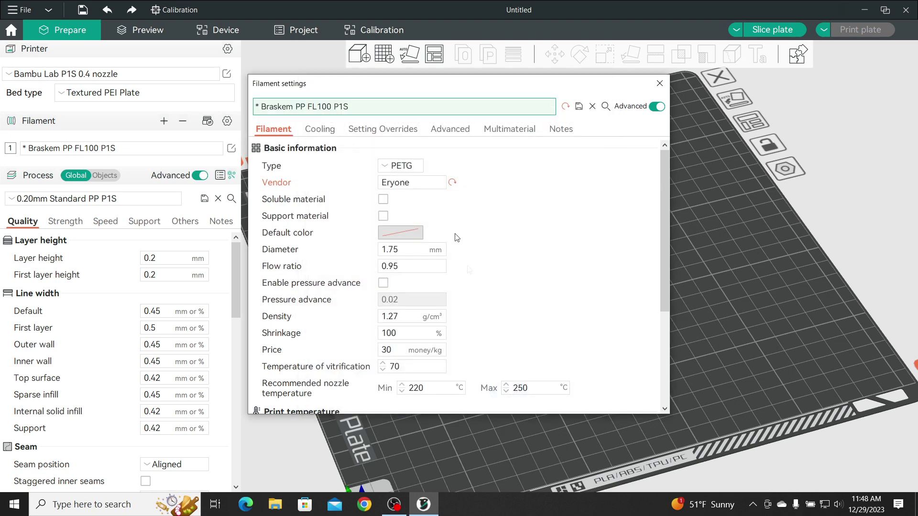
# Start saving the filament preset under the new name 'Eryone PP White P1S'
pyautogui.click(578, 107)
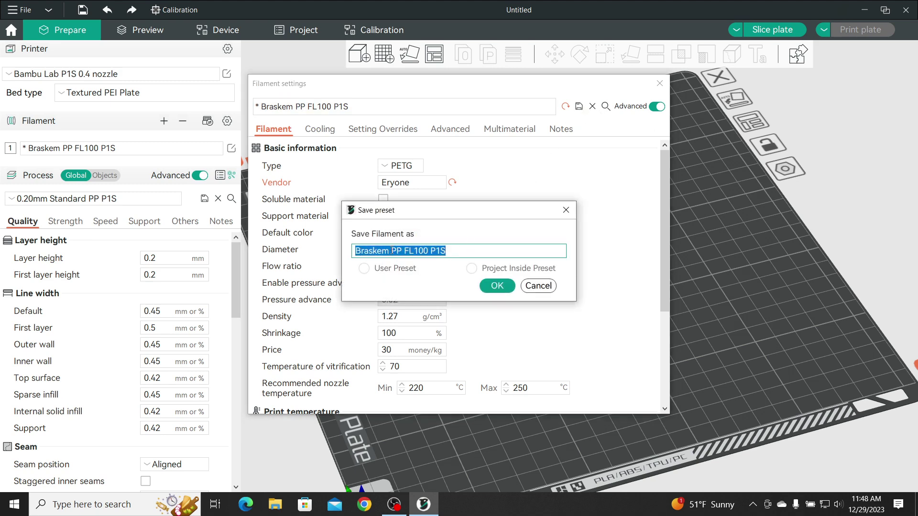
pyautogui.click(391, 250)
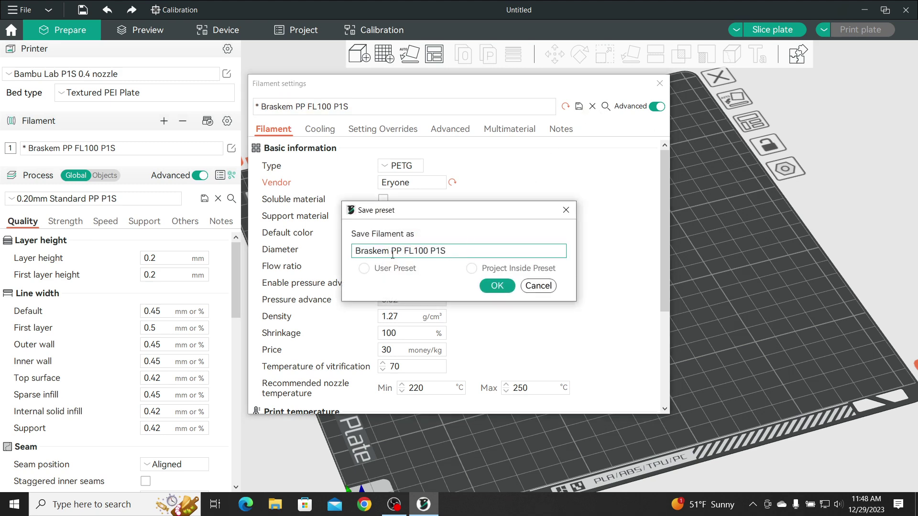
pyautogui.press('BackSpace')
pyautogui.press('BackSpace')
pyautogui.press('BackSpace')
pyautogui.press('BackSpace')
pyautogui.press('BackSpace')
pyautogui.press('BackSpace')
pyautogui.press('BackSpace')
pyautogui.write('E')
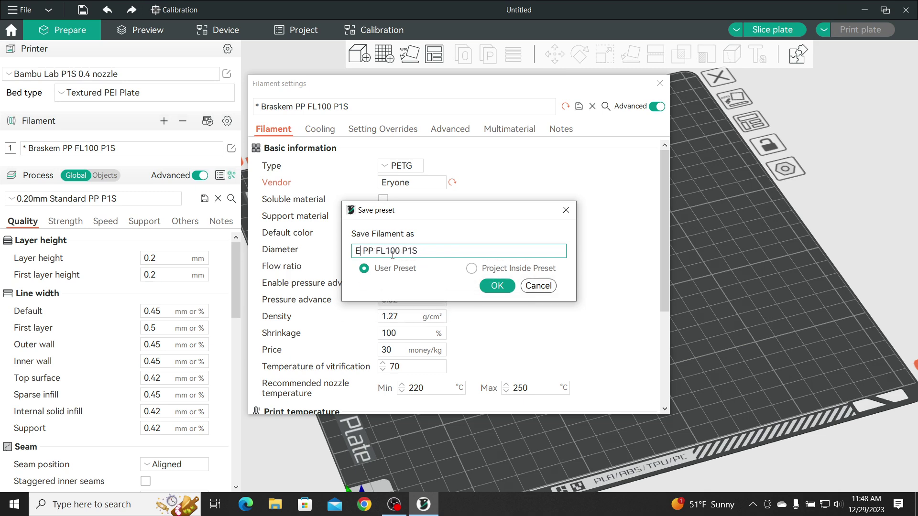
pyautogui.write('ryone')
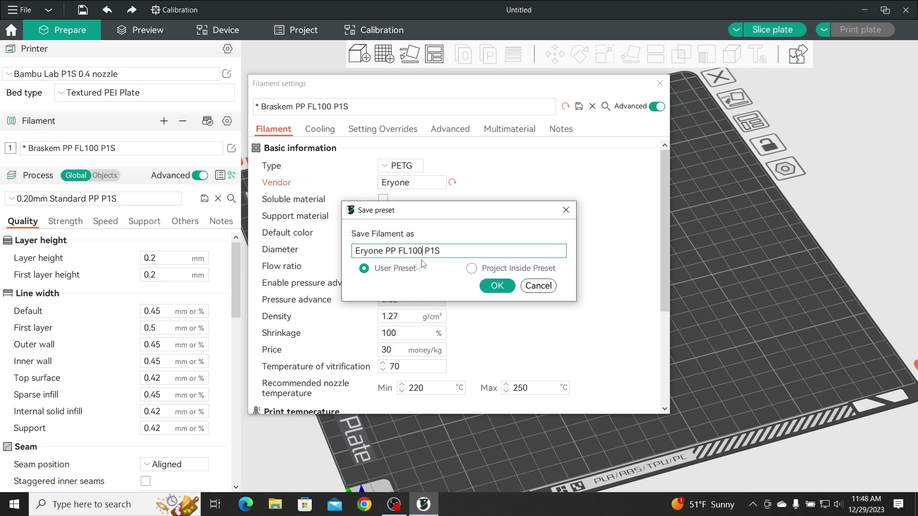
pyautogui.press('BackSpace')
pyautogui.press('BackSpace')
pyautogui.press('BackSpace')
pyautogui.press('BackSpace')
pyautogui.press('BackSpace')
pyautogui.press('BackSpace')
pyautogui.write('White')
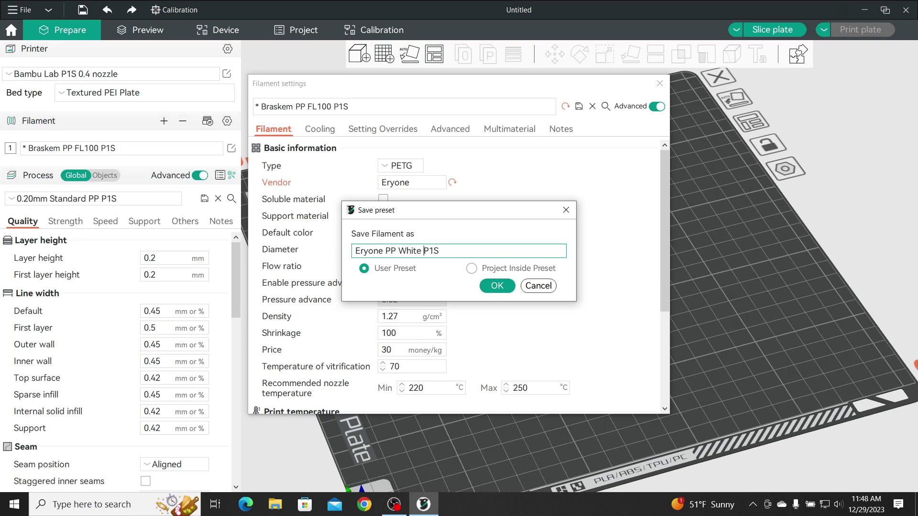
# Save the Eryone PP White P1S filament preset and close the Filament settings window
pyautogui.click(497, 286)
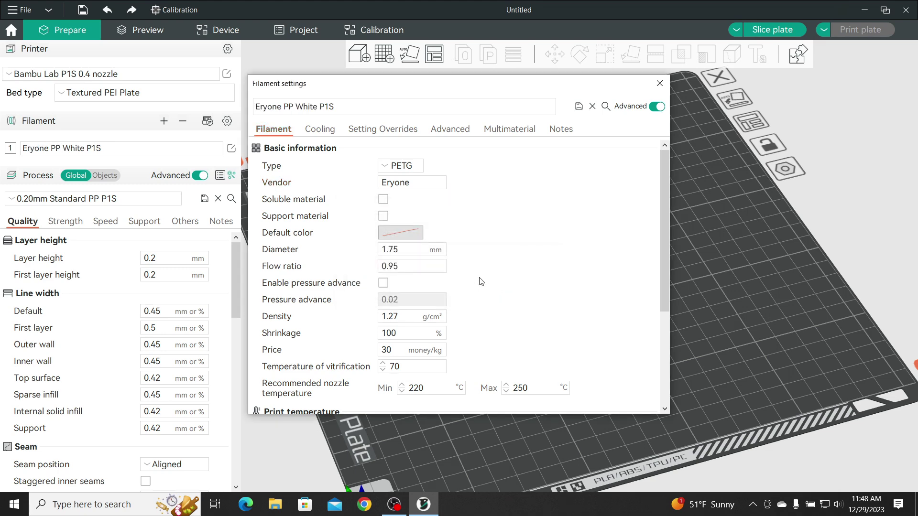
pyautogui.scroll(-1, 481, 281)
pyautogui.scroll(-4, 481, 282)
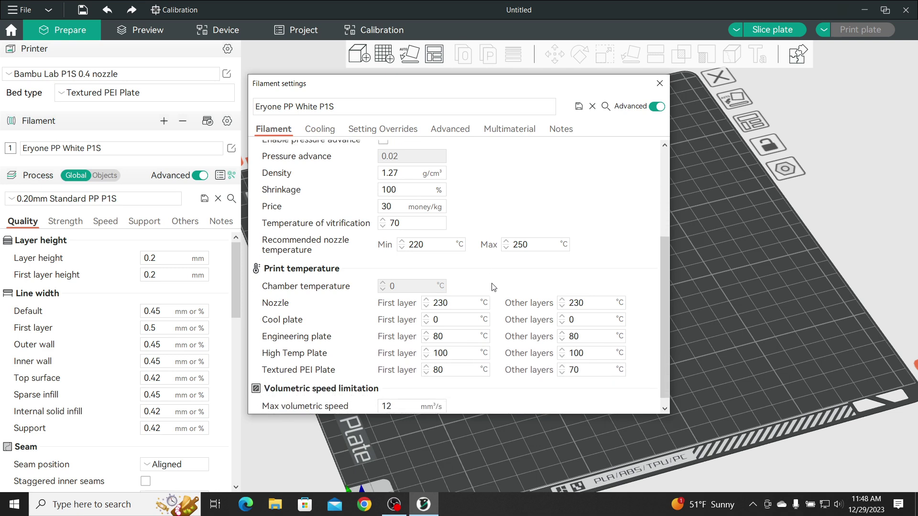
pyautogui.scroll(1, 494, 282)
pyautogui.scroll(3, 495, 281)
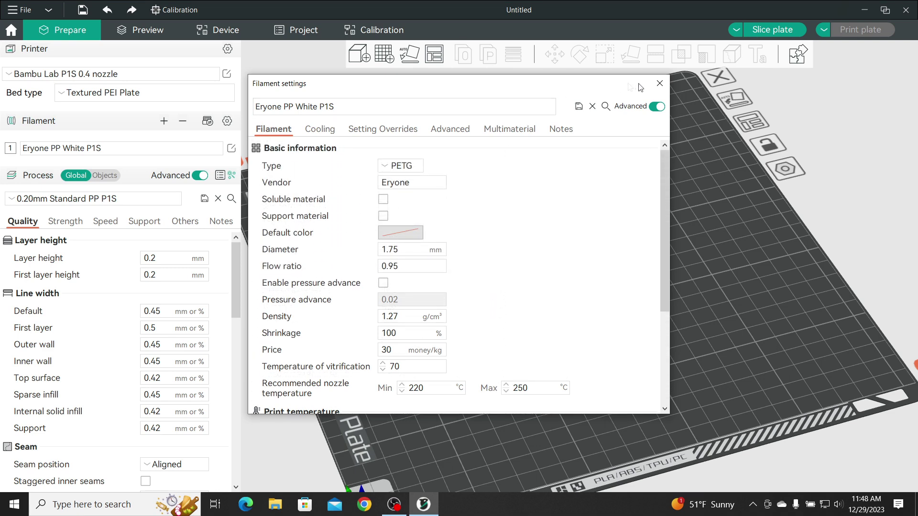
pyautogui.click(659, 83)
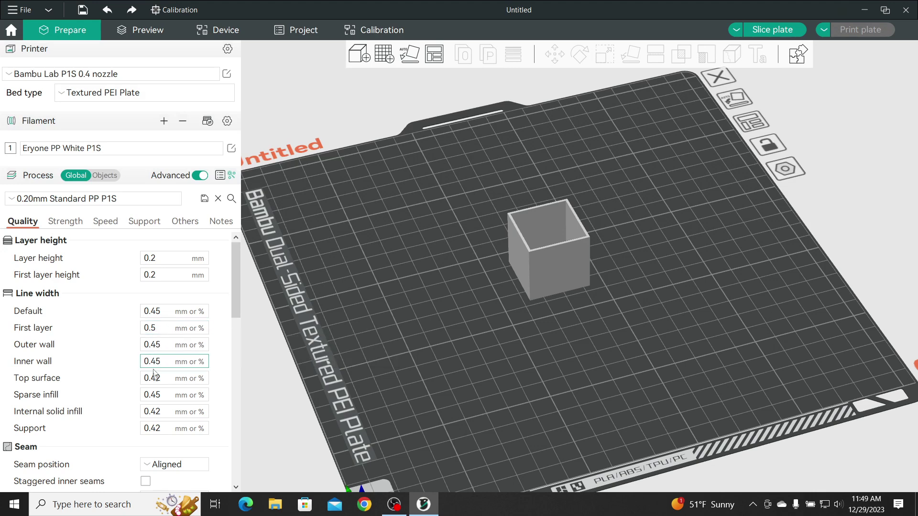
# Scroll through the Quality process settings, then view Strength settings showing 6 wall loops and 100% infill
pyautogui.scroll(-3, 157, 377)
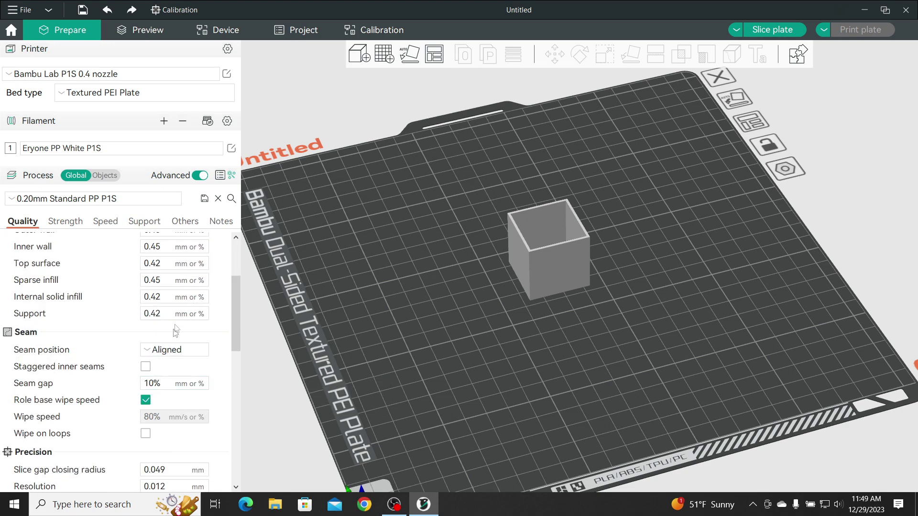
pyautogui.scroll(-3, 182, 316)
pyautogui.scroll(-8, 182, 313)
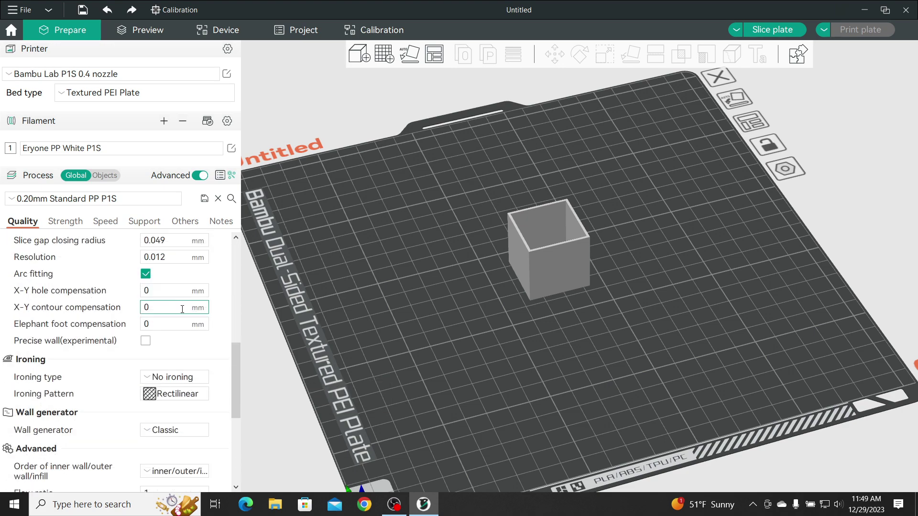
pyautogui.scroll(-3, 182, 313)
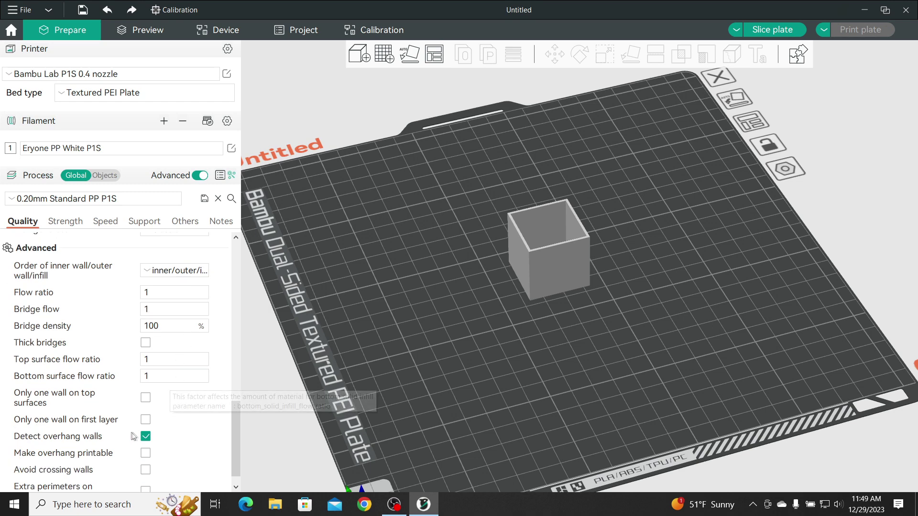
pyautogui.moveTo(77, 426)
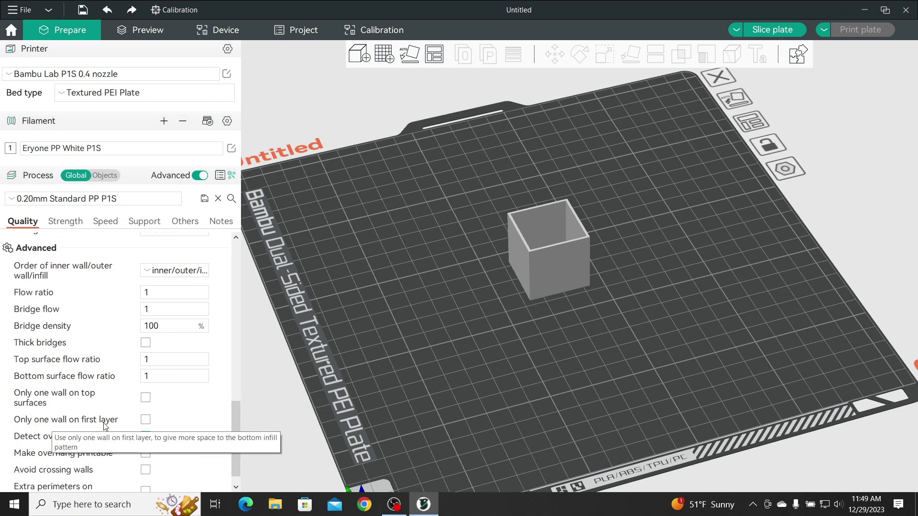
pyautogui.scroll(3, 187, 392)
pyautogui.scroll(12, 190, 381)
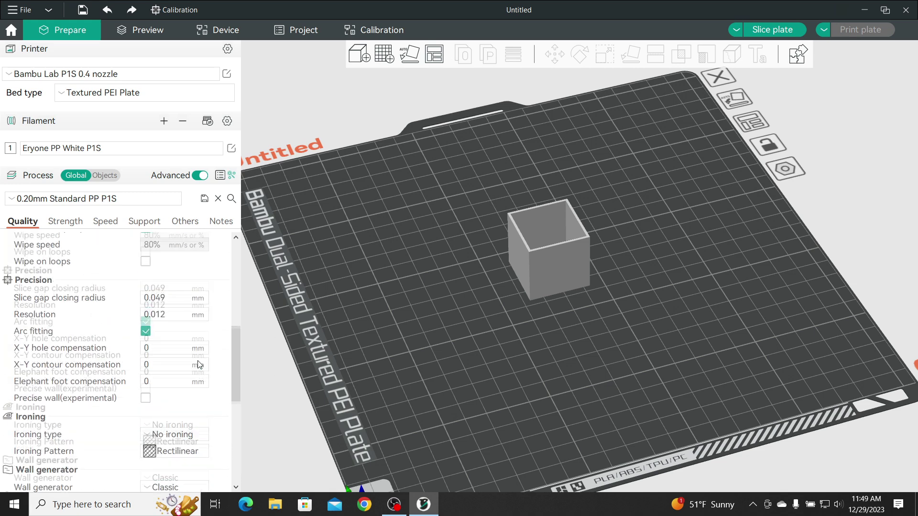
pyautogui.click(71, 221)
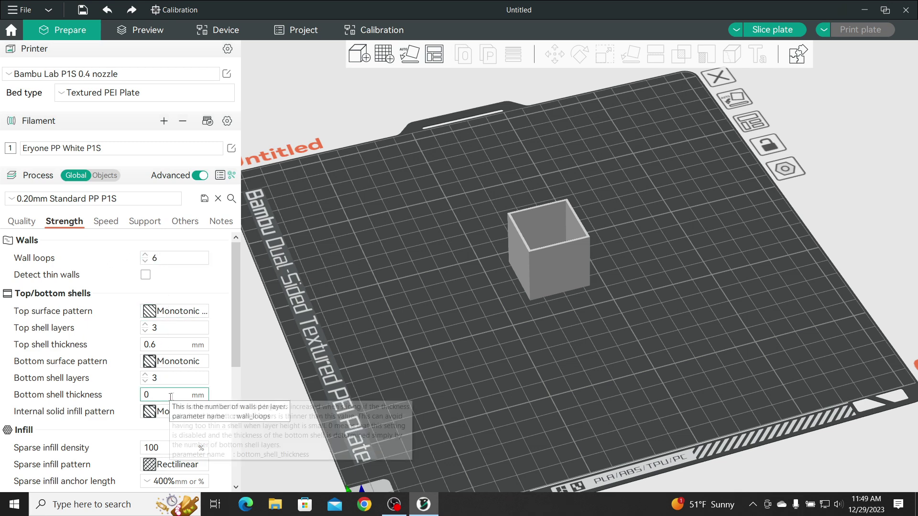
pyautogui.scroll(-2, 186, 392)
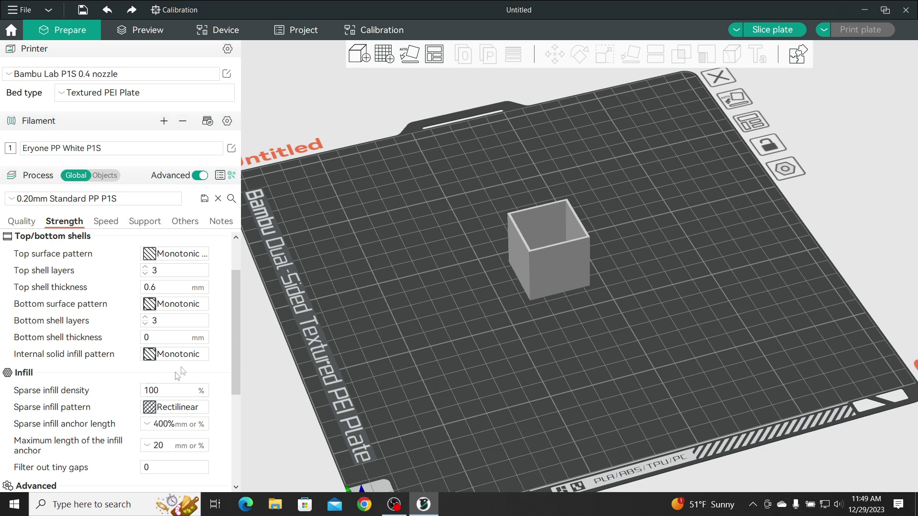
pyautogui.scroll(2, 218, 319)
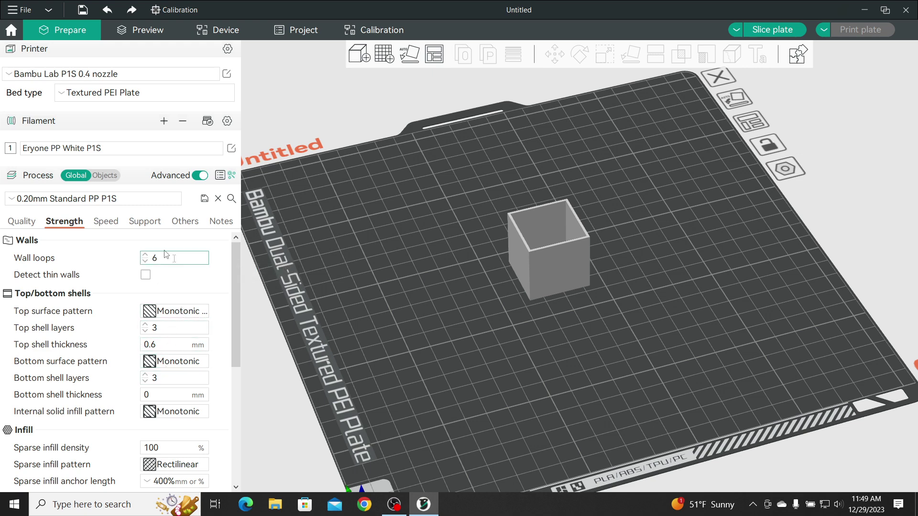
pyautogui.scroll(-2, 145, 296)
pyautogui.scroll(2, 143, 286)
pyautogui.click(113, 222)
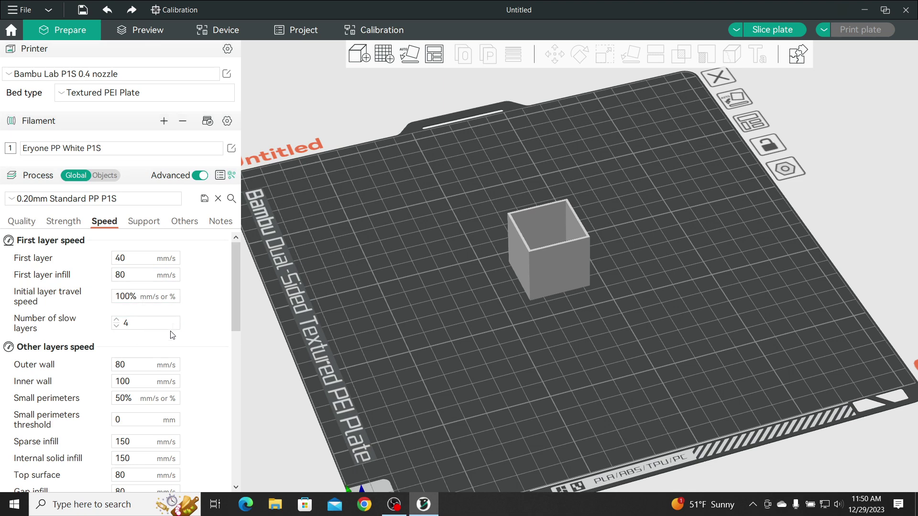
pyautogui.scroll(-3, 199, 339)
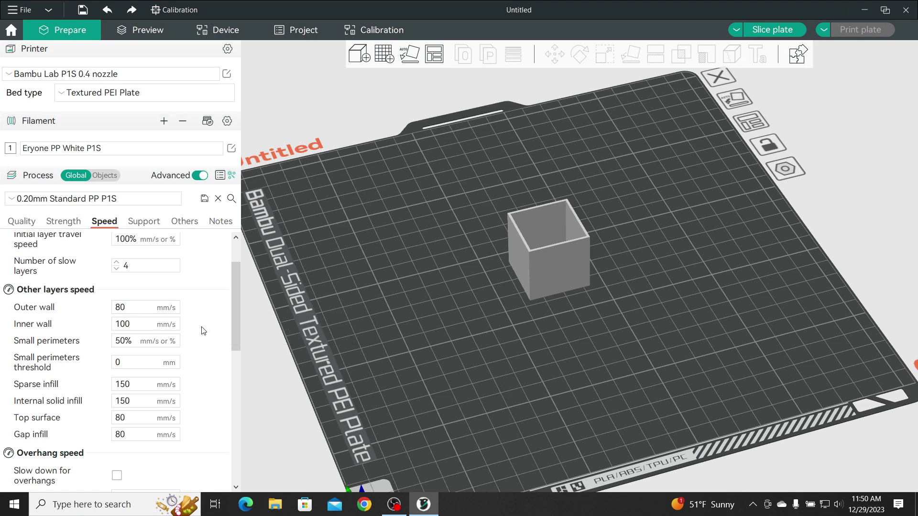
pyautogui.scroll(-3, 202, 329)
pyautogui.scroll(-1, 204, 330)
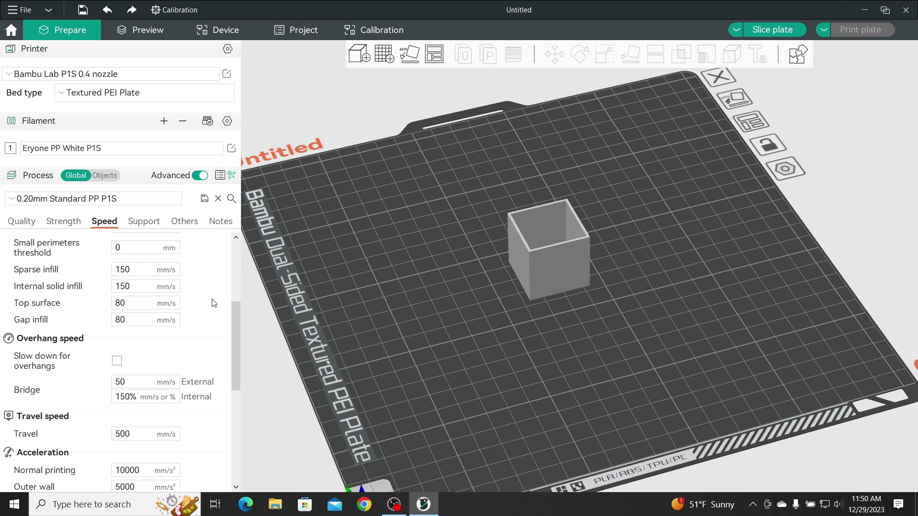
pyautogui.scroll(-1, 214, 303)
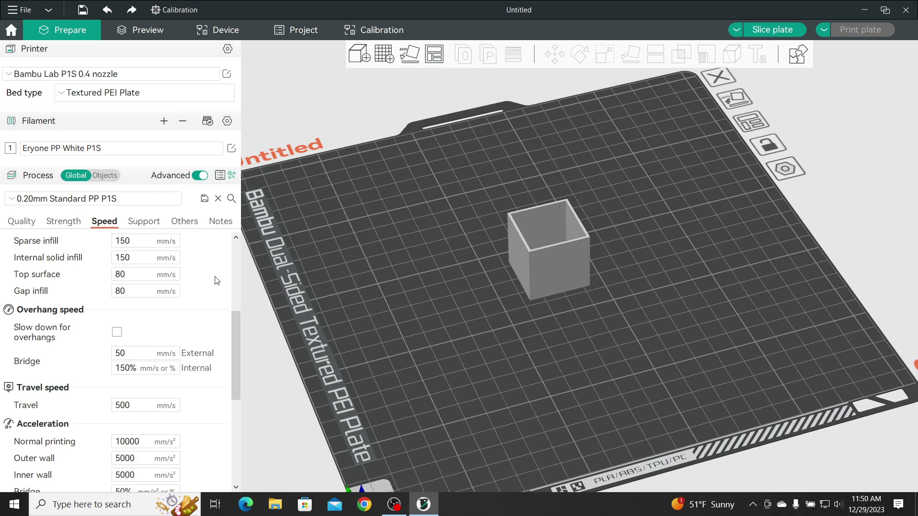
pyautogui.scroll(1, 218, 290)
pyautogui.scroll(-3, 219, 287)
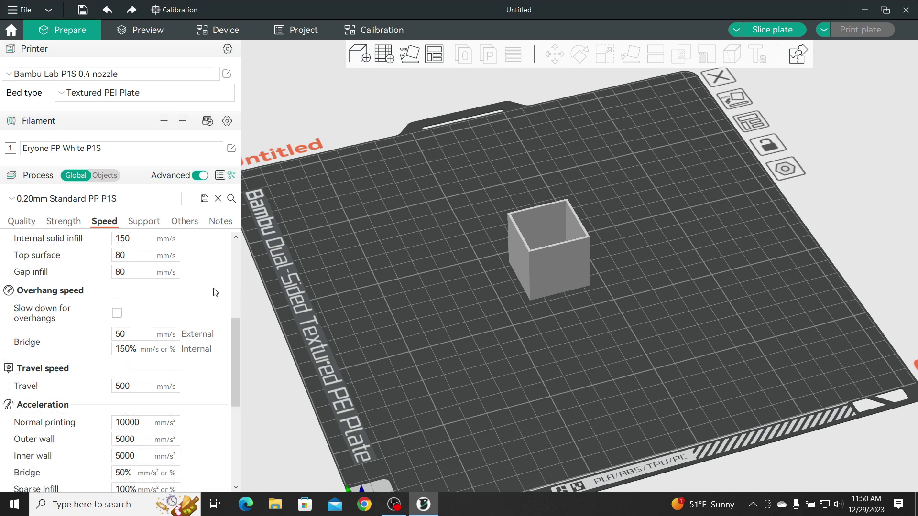
pyautogui.scroll(9, 219, 282)
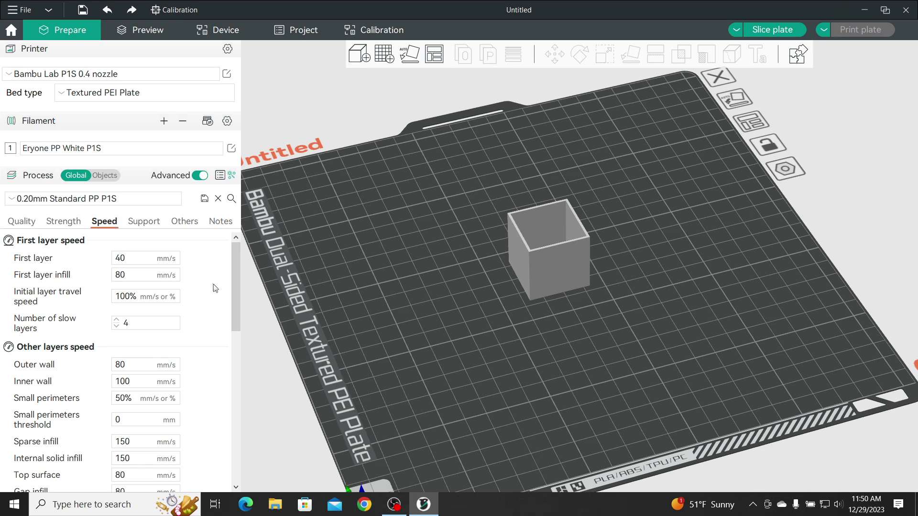
pyautogui.click(143, 222)
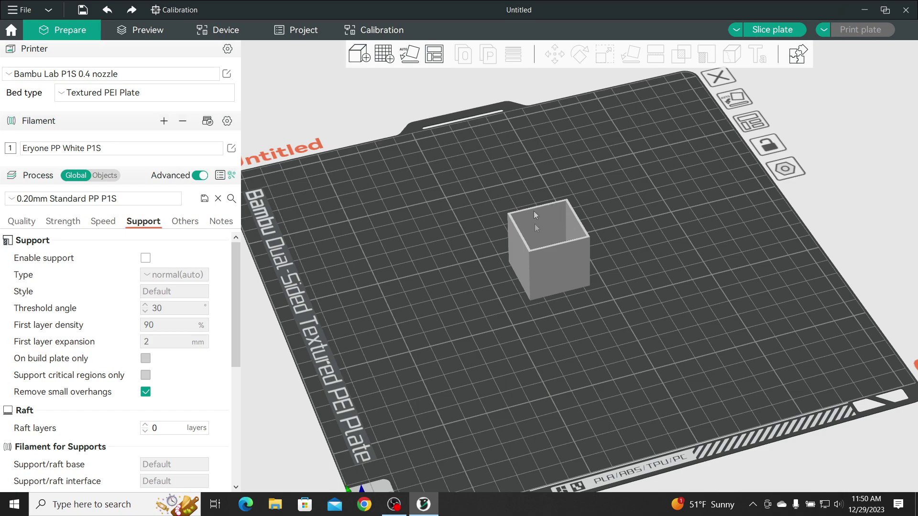
# Rotate the plate, then review the Others settings: 0 skirt loops, outer-and-inner 20 mm brim, 0 mm gap
pyautogui.moveTo(560, 353); pyautogui.dragTo(453, 335)
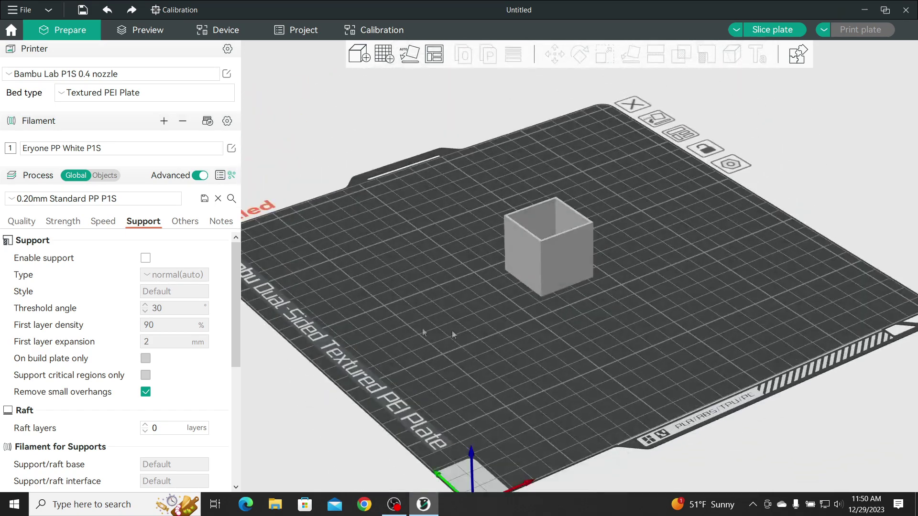
pyautogui.click(184, 222)
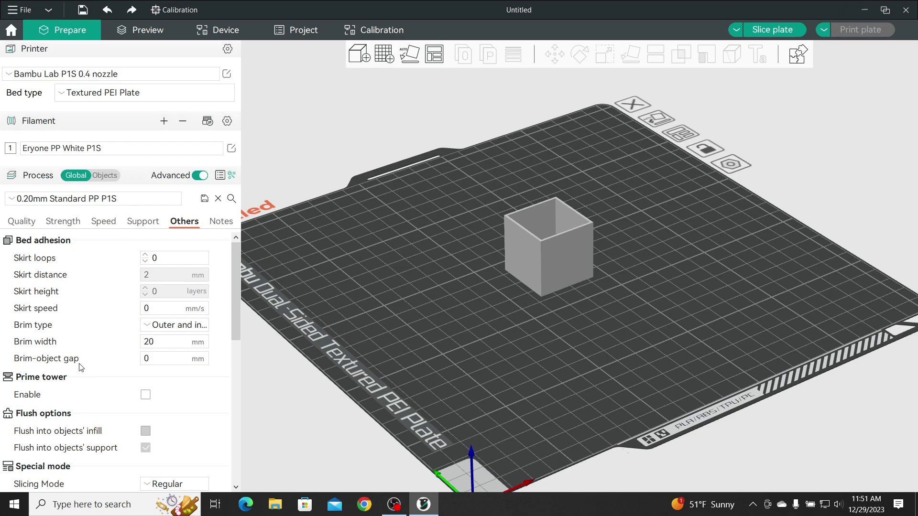
pyautogui.scroll(-3, 557, 330)
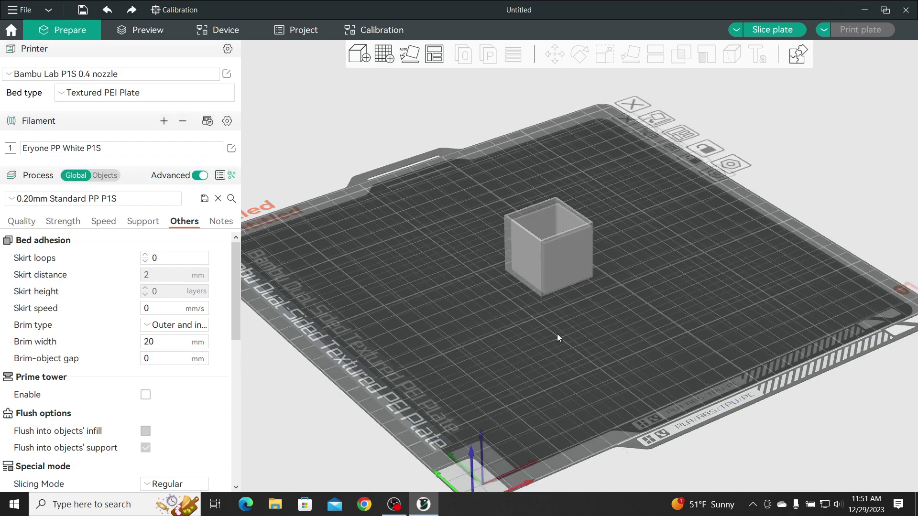
pyautogui.scroll(10, 543, 305)
pyautogui.scroll(3, 397, 302)
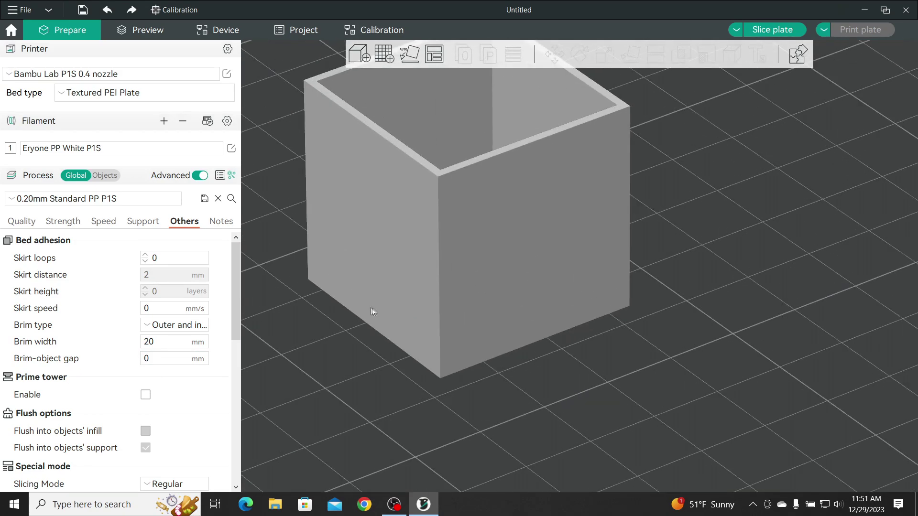
# Slice the plate and zoom around the previewed cube and its wide brim (32m3s, 6.86 g)
pyautogui.click(137, 37)
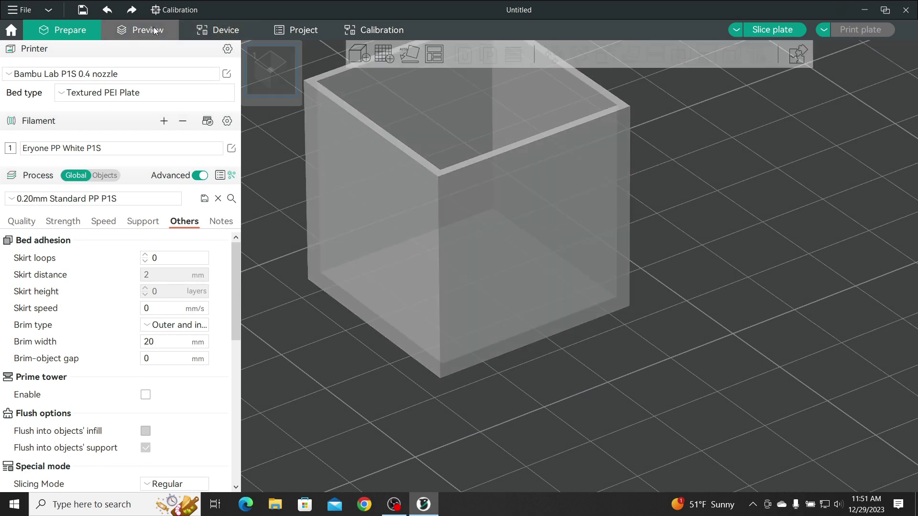
pyautogui.scroll(8, 378, 313)
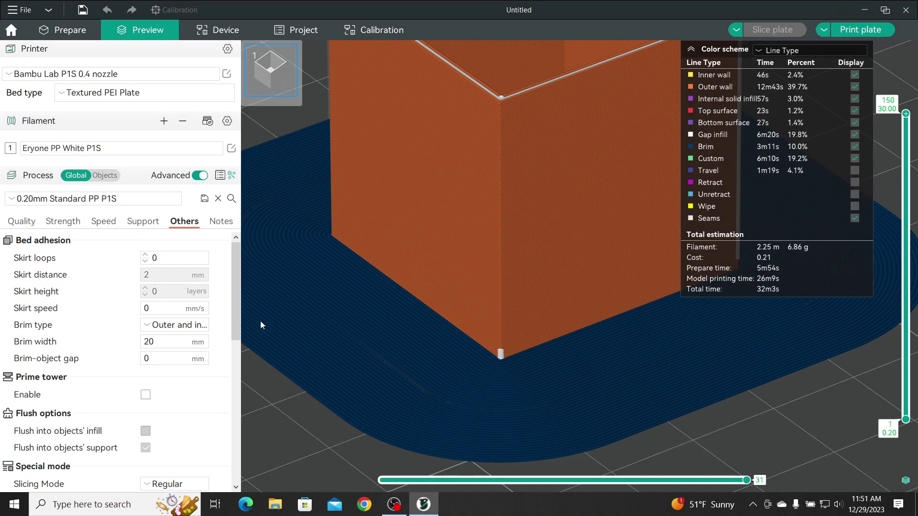
pyautogui.moveTo(164, 361)
pyautogui.scroll(-5, 444, 329)
pyautogui.scroll(5, 454, 329)
pyautogui.scroll(-5, 452, 328)
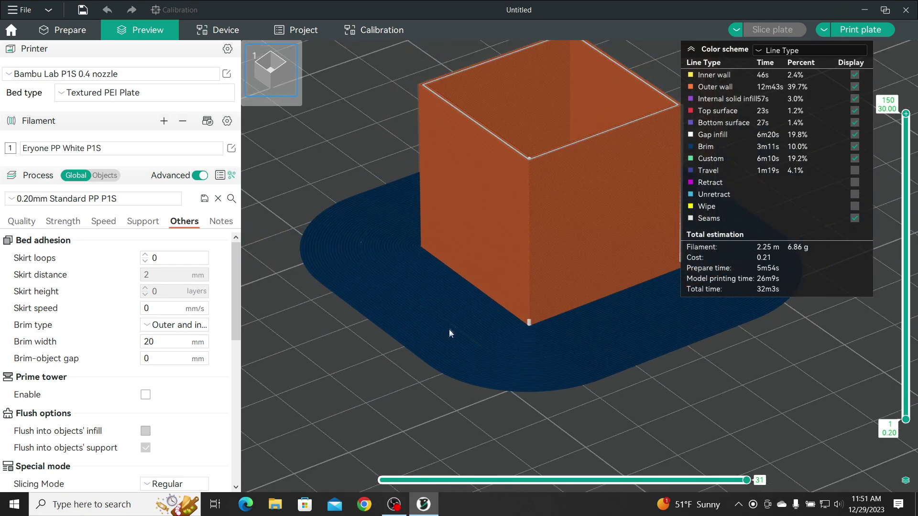
pyautogui.scroll(2, 451, 311)
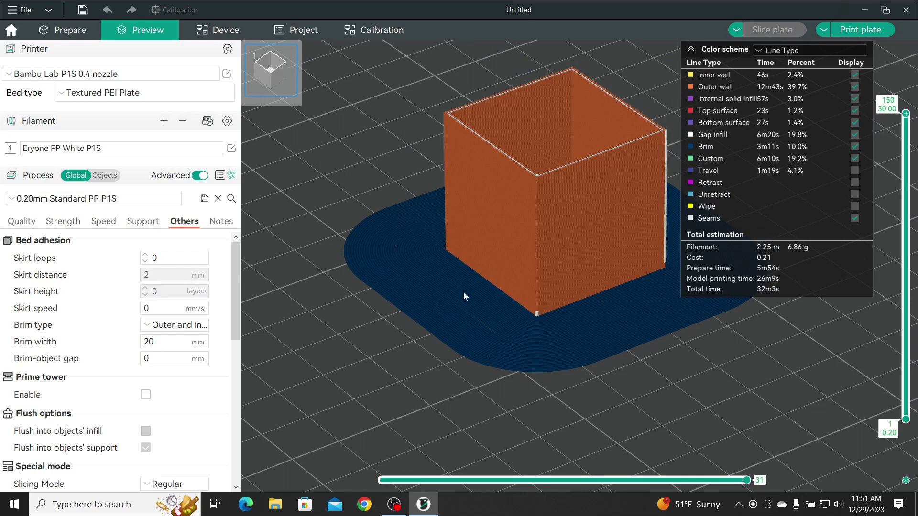
pyautogui.scroll(-2, 449, 286)
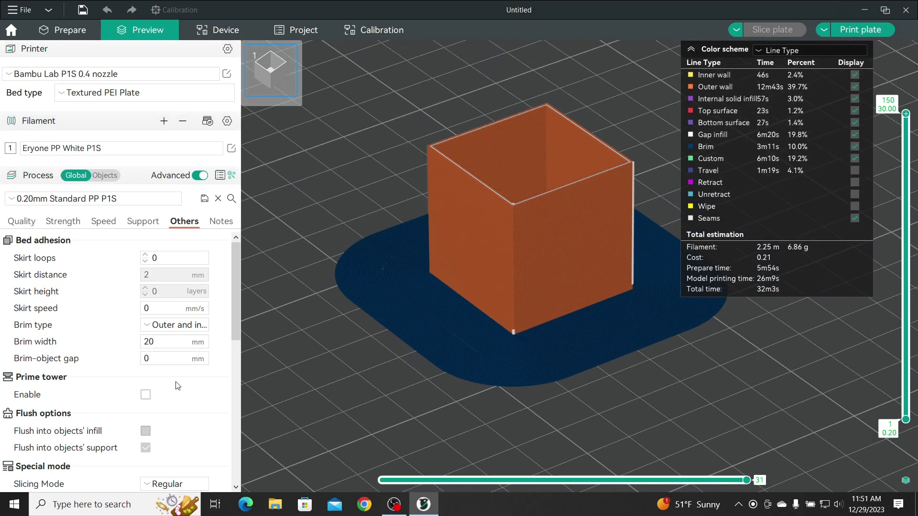
pyautogui.scroll(-3, 177, 385)
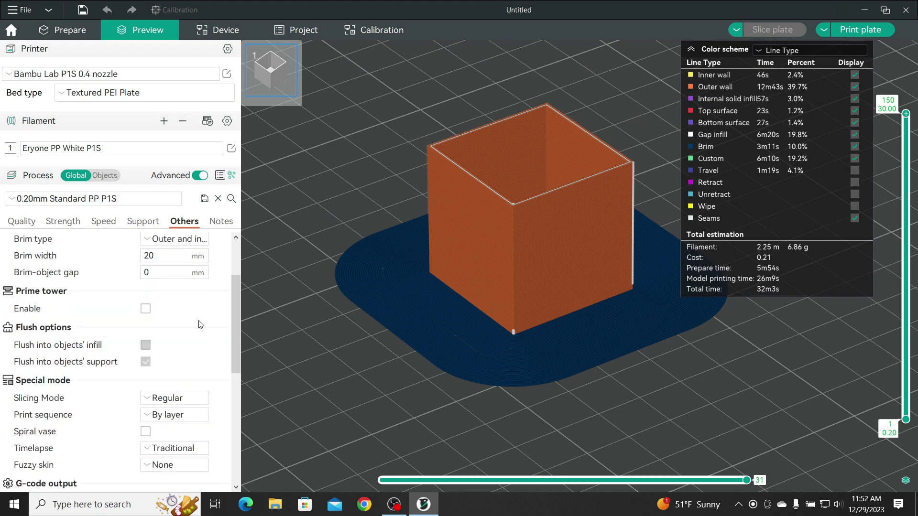
pyautogui.scroll(-1, 200, 324)
pyautogui.scroll(4, 209, 299)
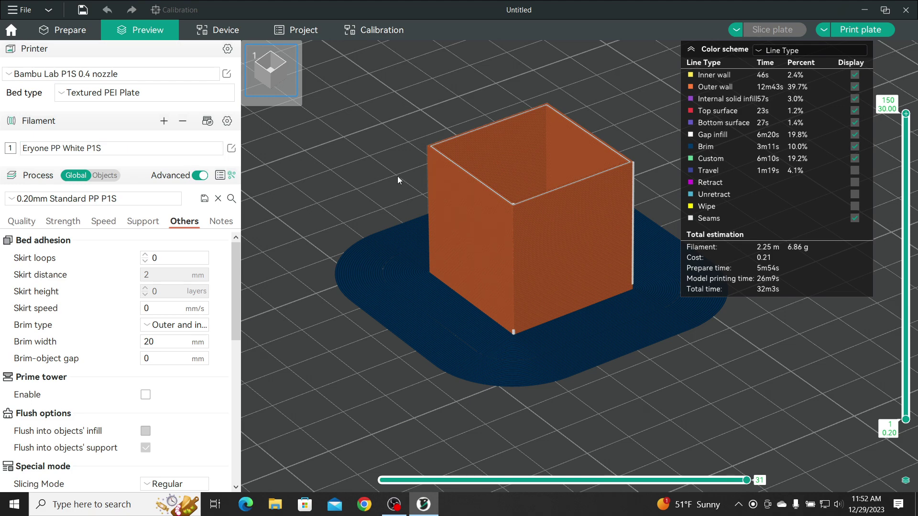
pyautogui.scroll(2, 423, 175)
pyautogui.scroll(-6, 433, 177)
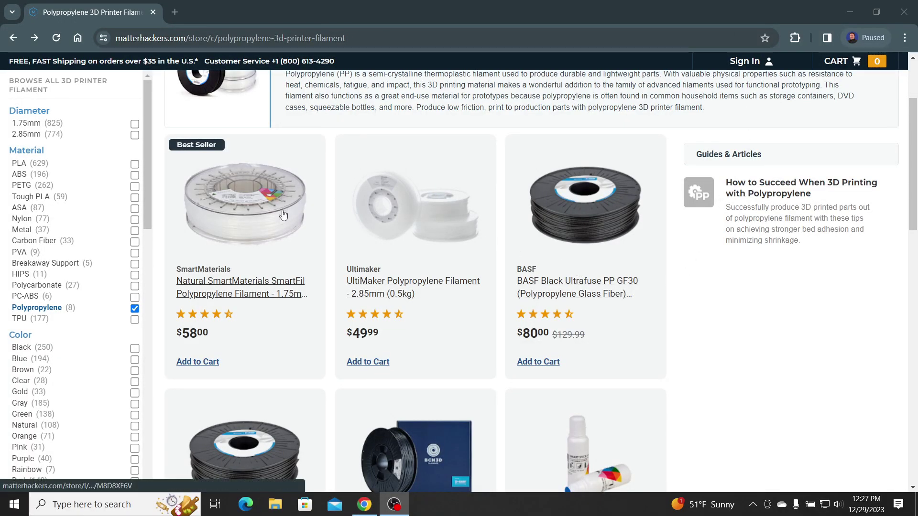
# Look over the UltiMaker Polypropylene Filament product page
pyautogui.click(415, 289)
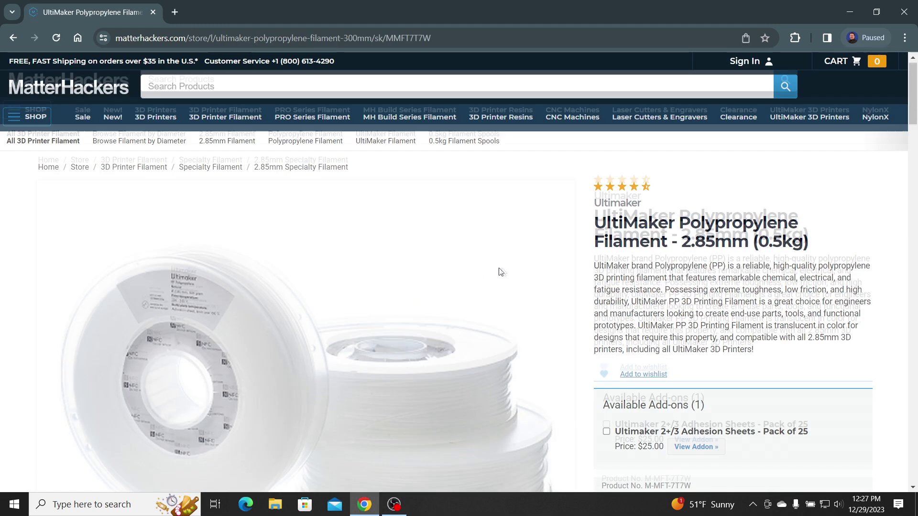
pyautogui.scroll(-4, 637, 269)
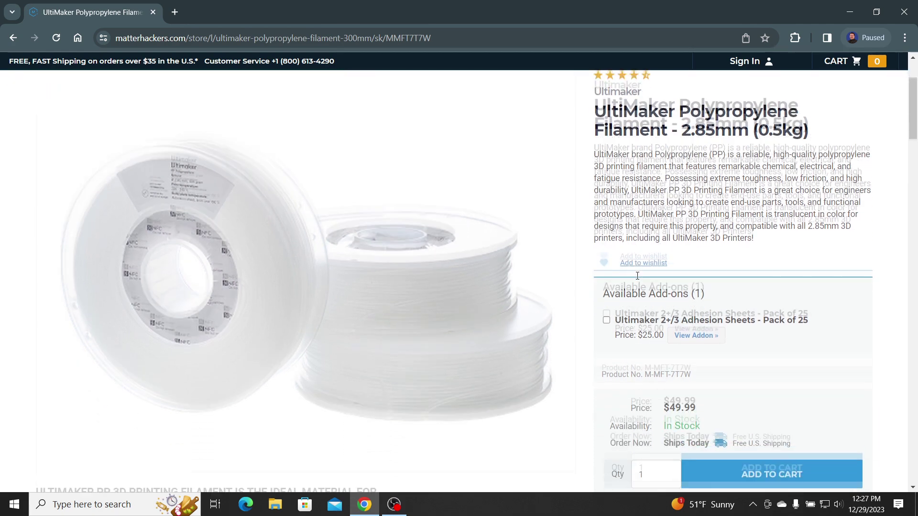
pyautogui.scroll(4, 678, 203)
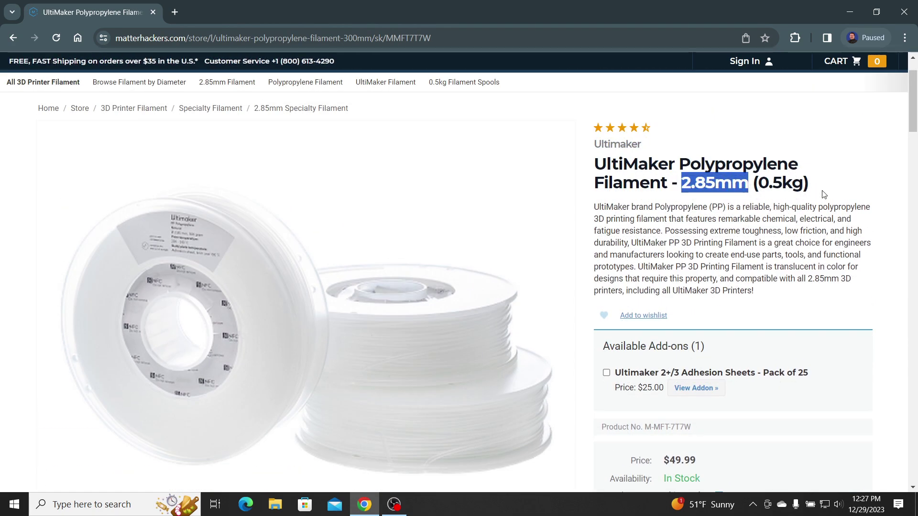
# Return to the PP listing and open BASF Black Ultrafuse PP GF30, checking its $80.00 price
pyautogui.click(19, 39)
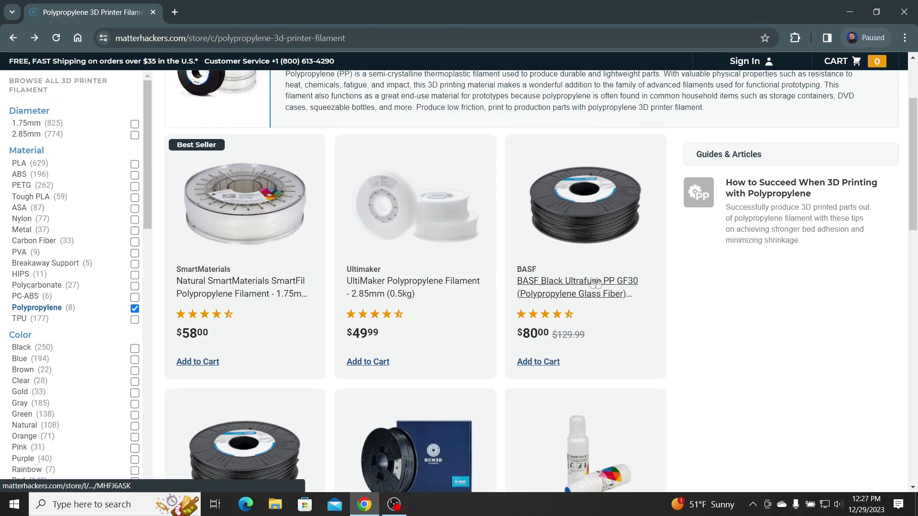
pyautogui.click(611, 287)
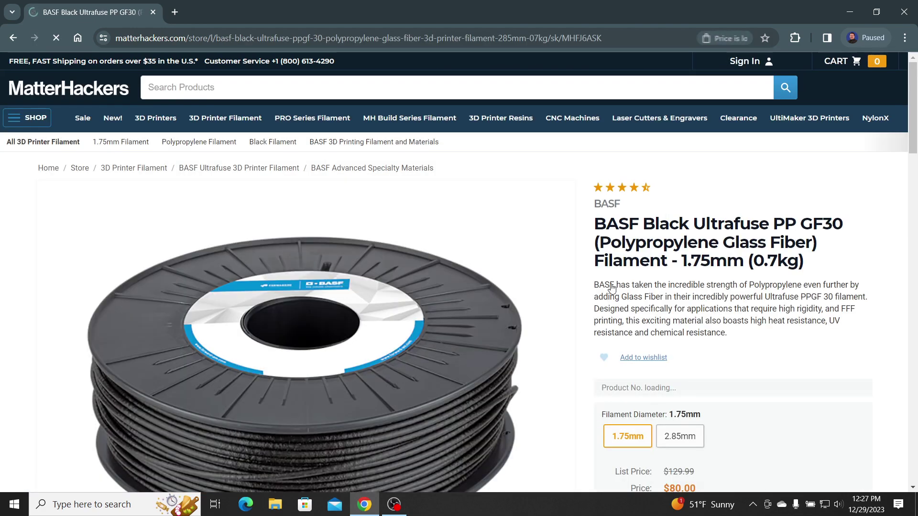
pyautogui.scroll(-3, 628, 275)
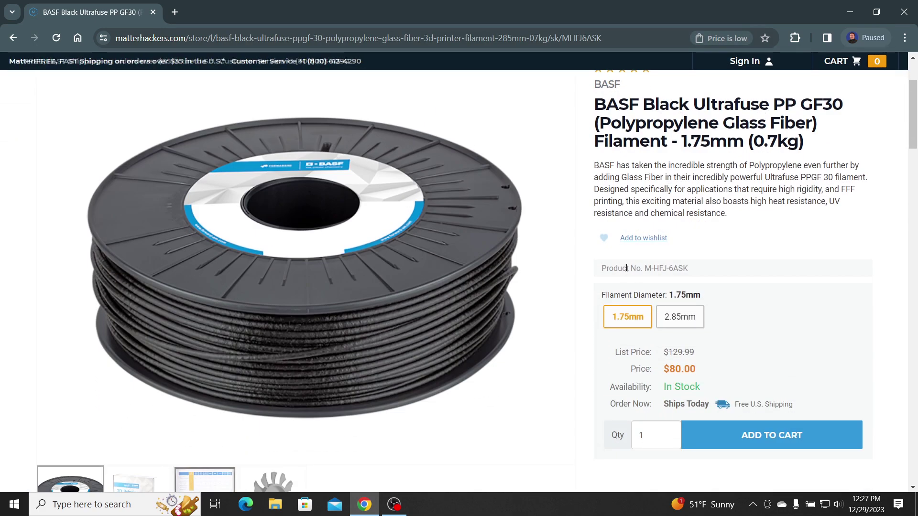
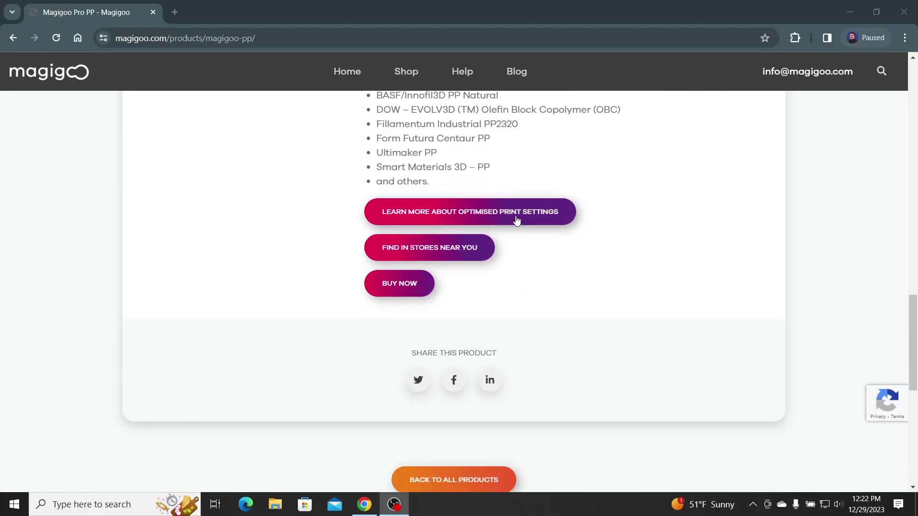
# Open the optimised print settings page and scroll down to the tested-materials database and manual links
pyautogui.click(517, 219)
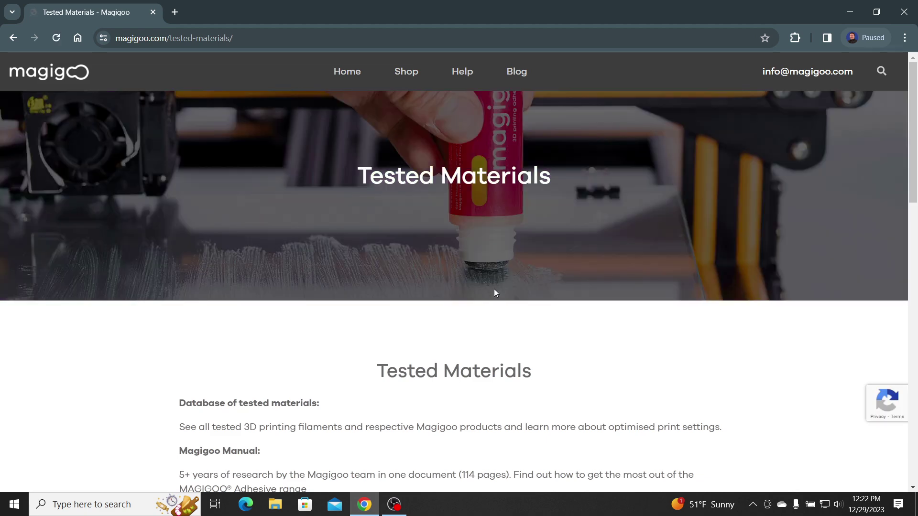
pyautogui.scroll(-5, 494, 289)
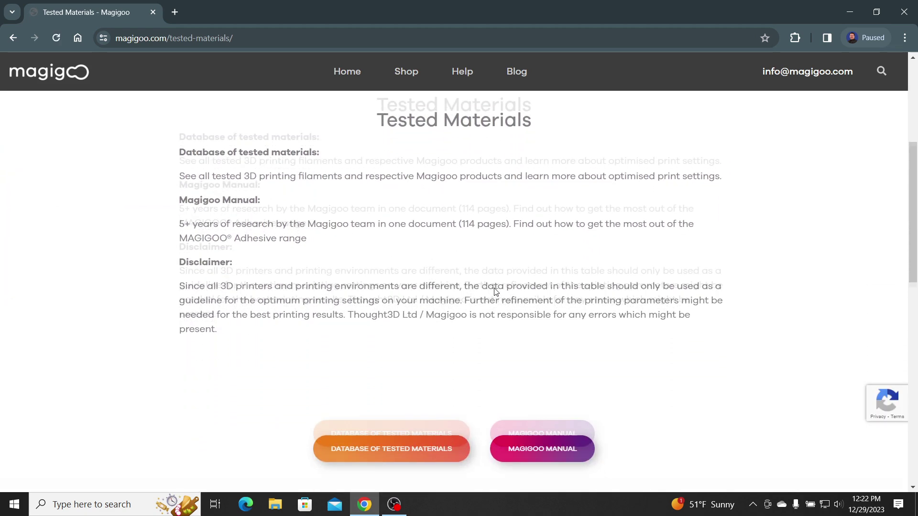
pyautogui.scroll(-1, 495, 292)
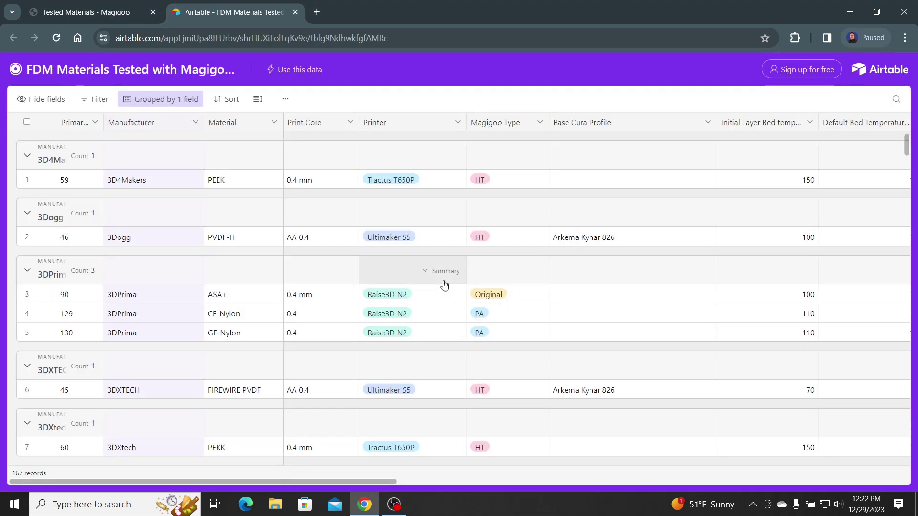
# Scroll through the 167 tested FDM material records grouped by manufacturer in the Airtable base
pyautogui.scroll(-5, 324, 247)
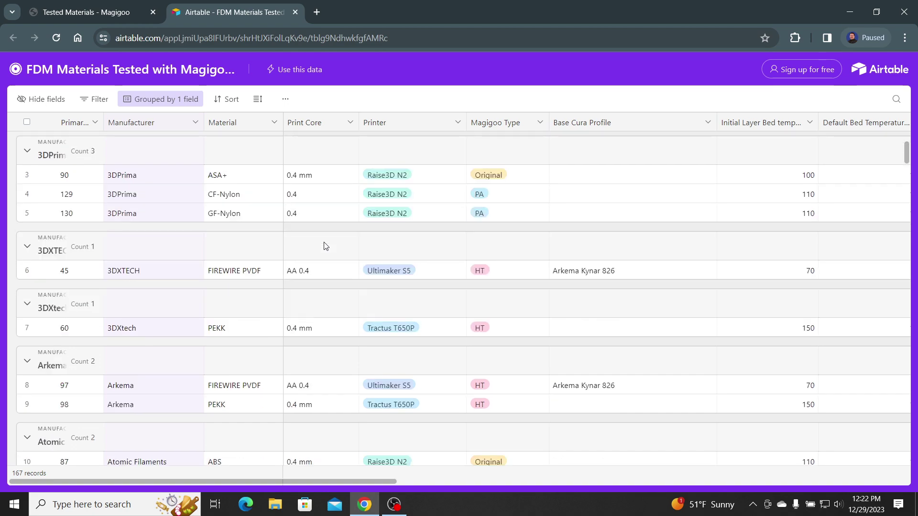
pyautogui.scroll(-4, 324, 246)
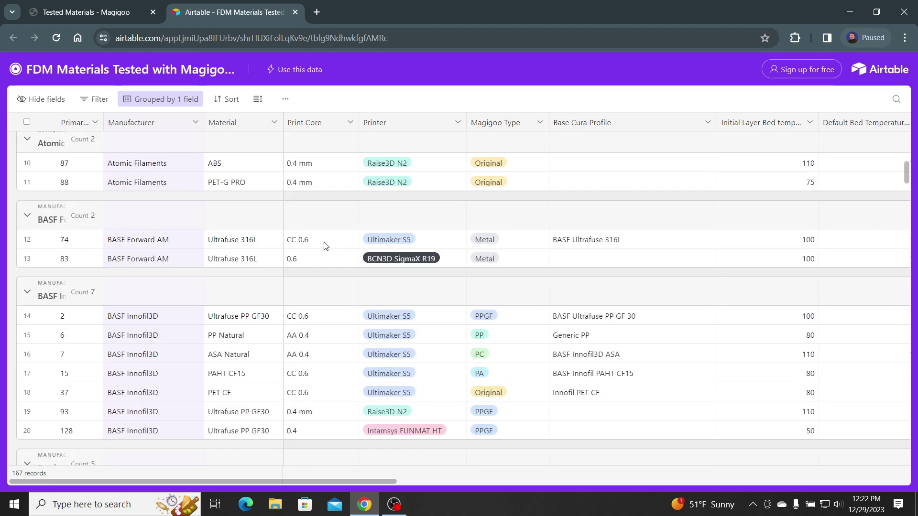
pyautogui.scroll(-3, 324, 246)
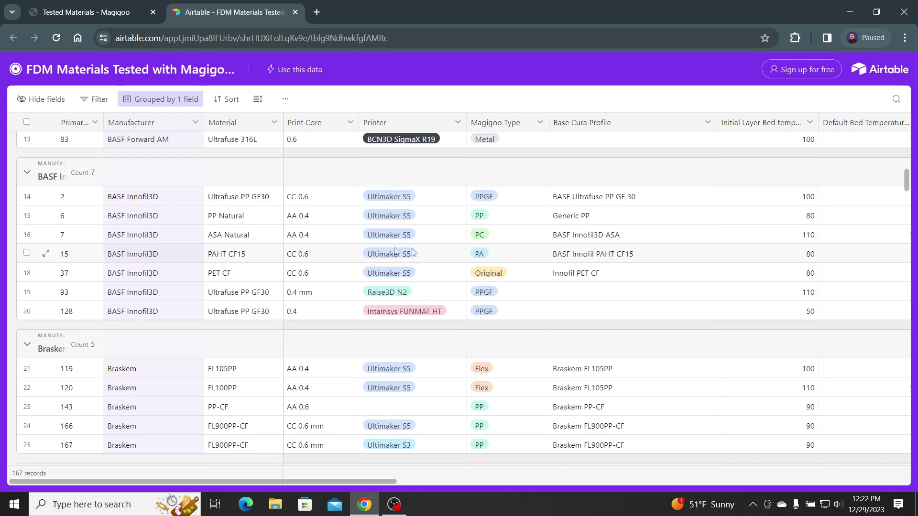
pyautogui.scroll(-4, 603, 223)
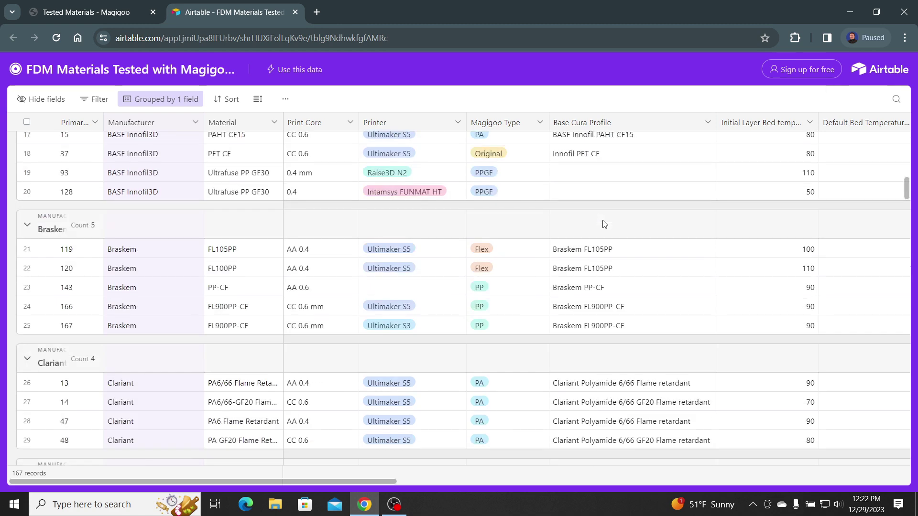
pyautogui.scroll(-5, 603, 224)
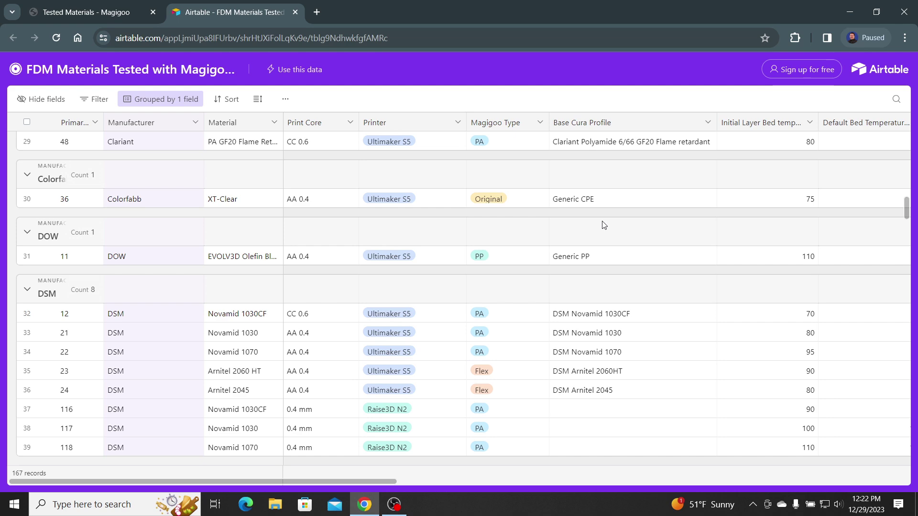
pyautogui.scroll(5, 603, 224)
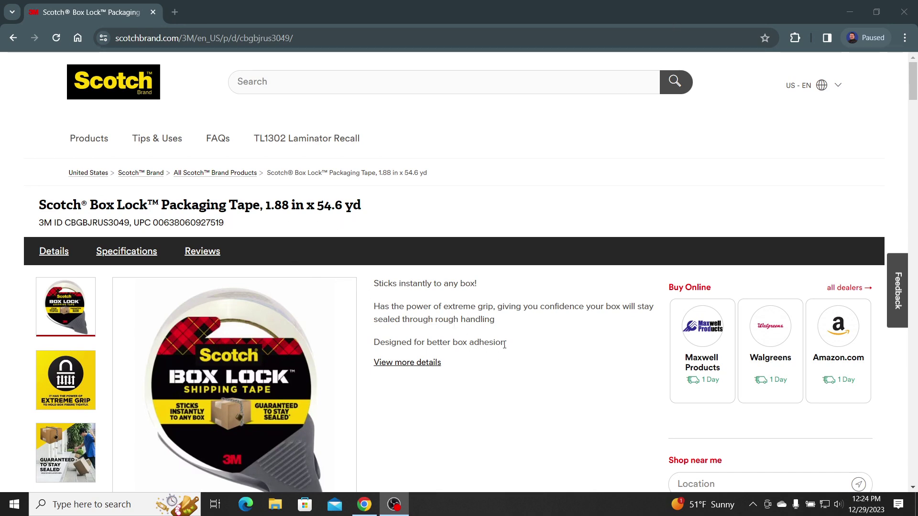
# Scroll down the Box Lock tape page to its specifications showing Polypropylene Film backing
pyautogui.scroll(-3, 504, 344)
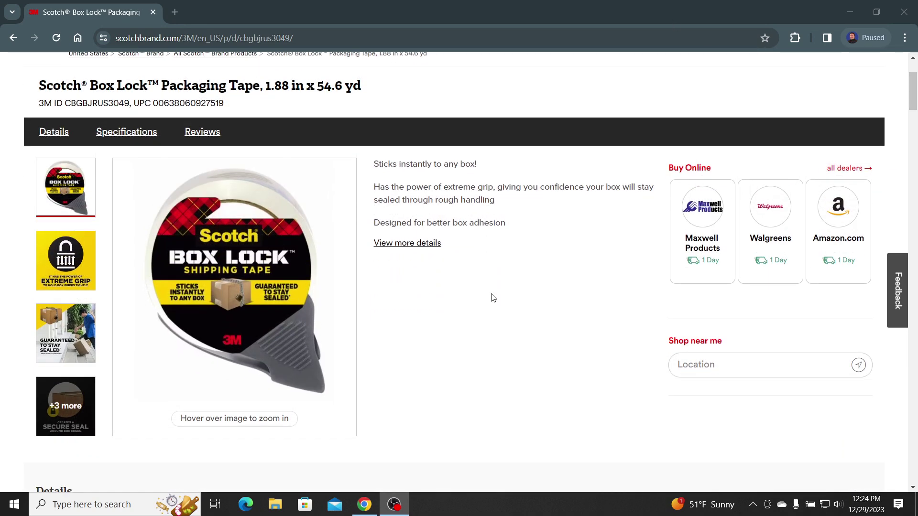
pyautogui.scroll(-8, 492, 298)
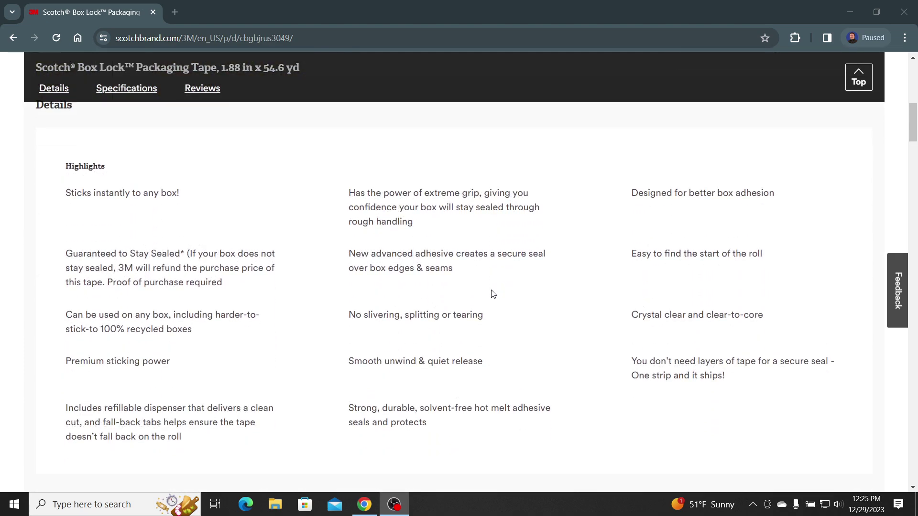
pyautogui.scroll(-10, 493, 292)
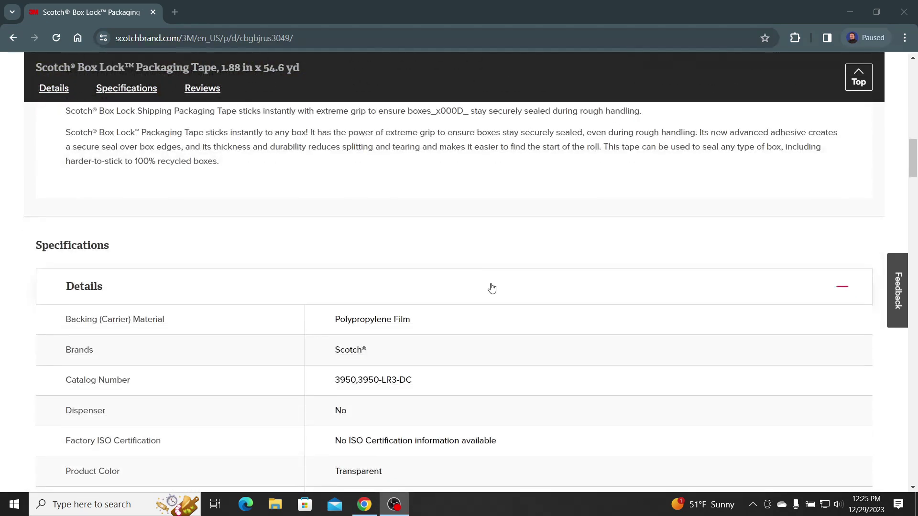